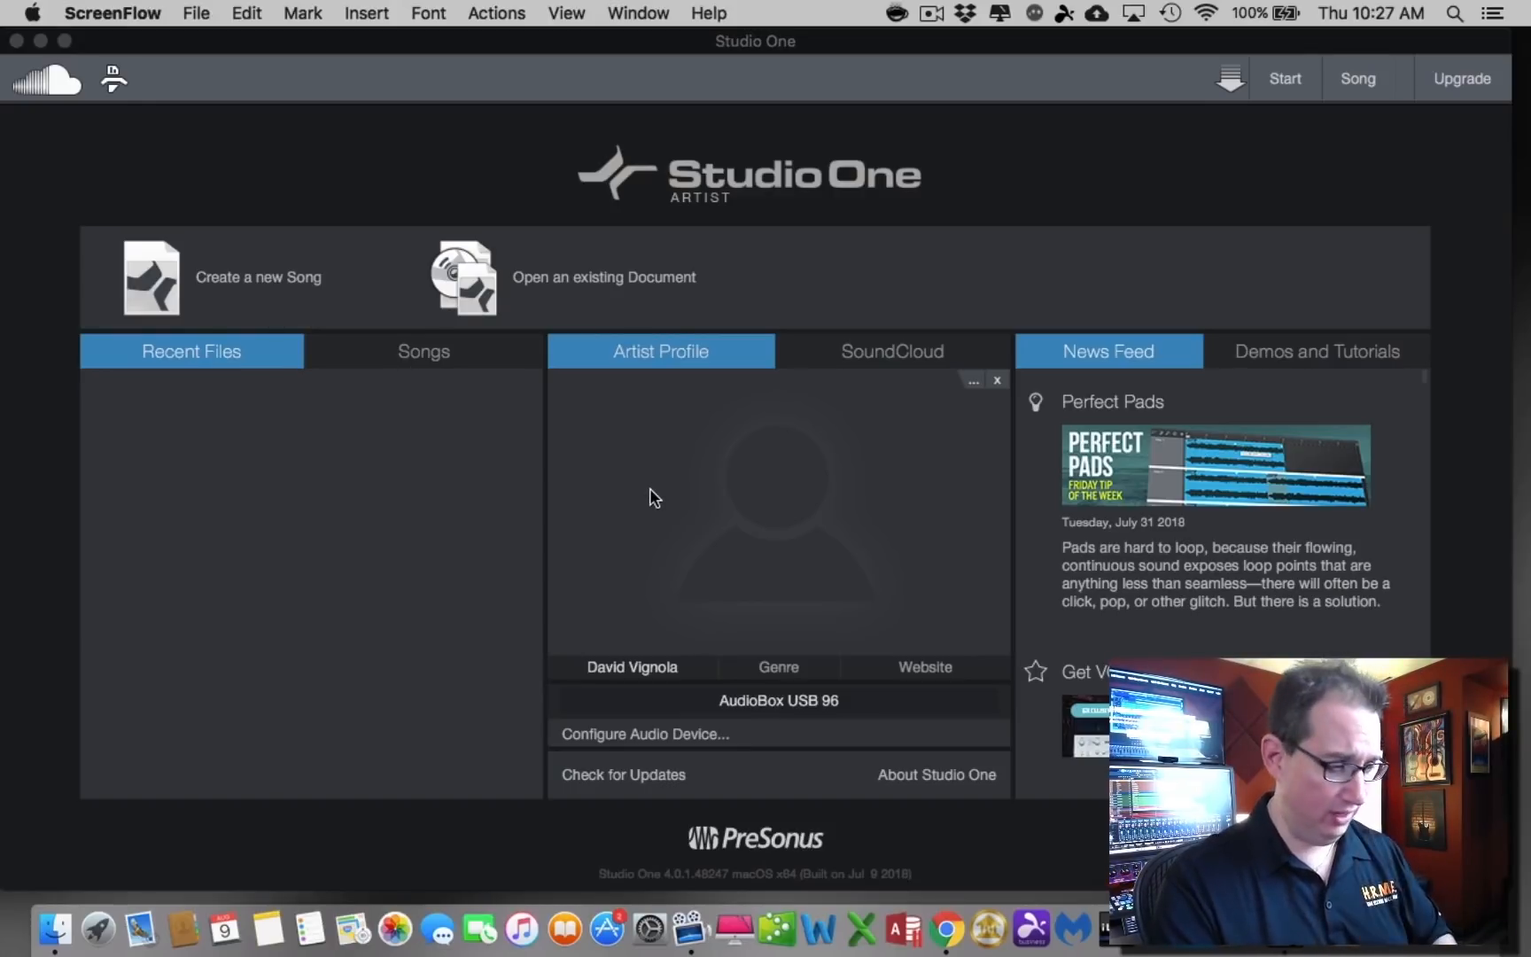
Start setting up a new song from the start page.
click(237, 225)
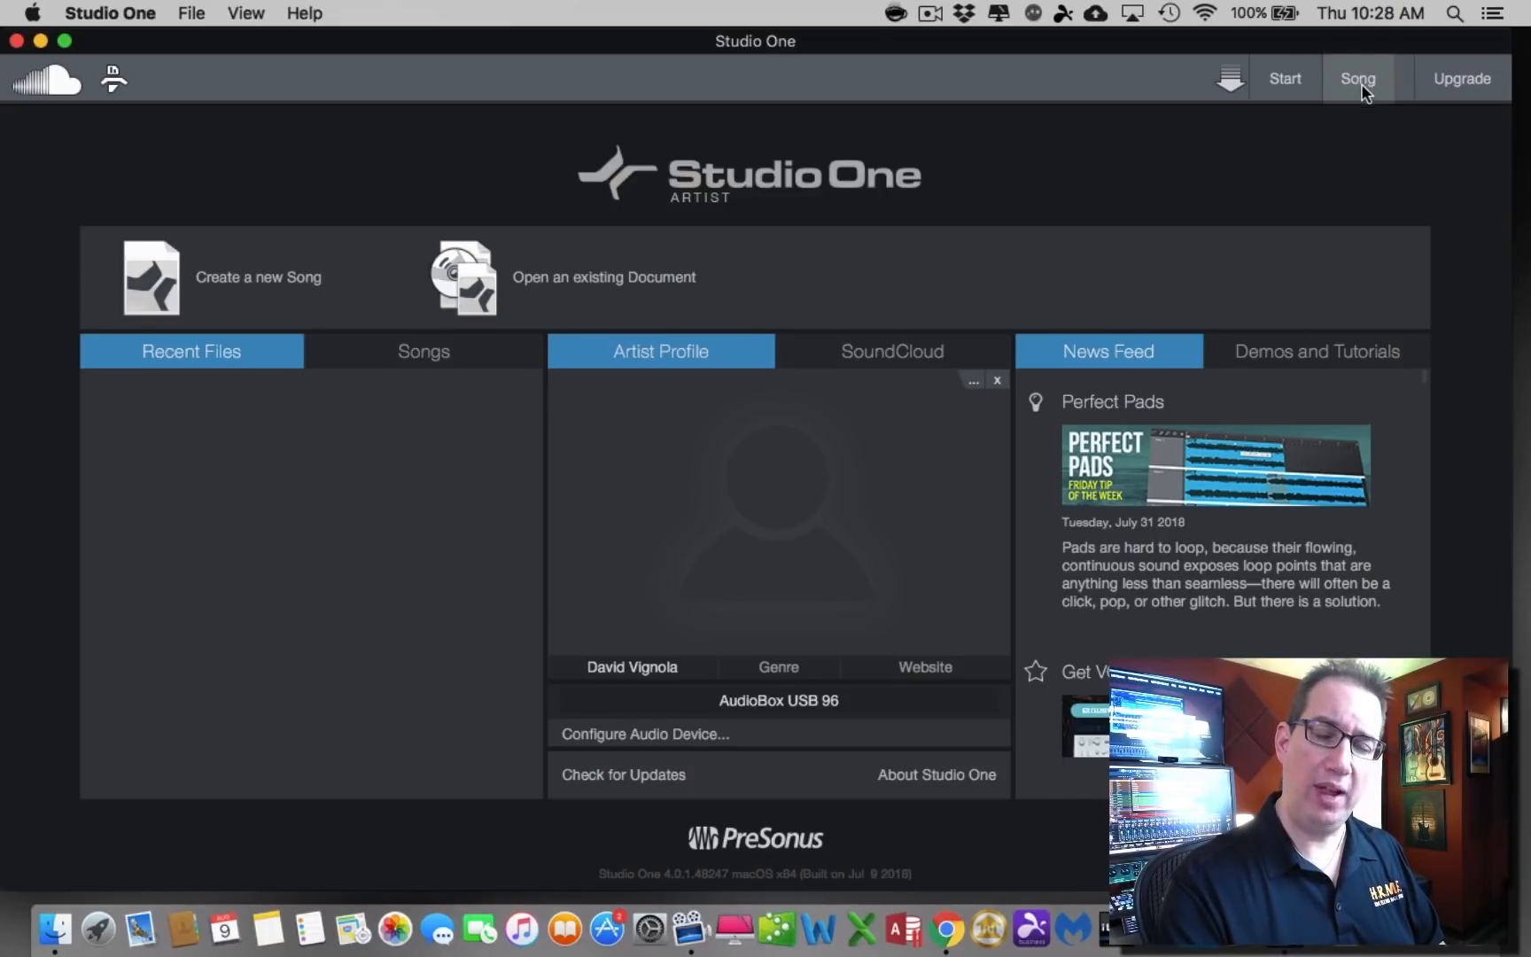
click(286, 282)
mouse_move(569, 136)
mouse_down()
mouse_move(591, 151)
mouse_move(567, 148)
mouse_up()
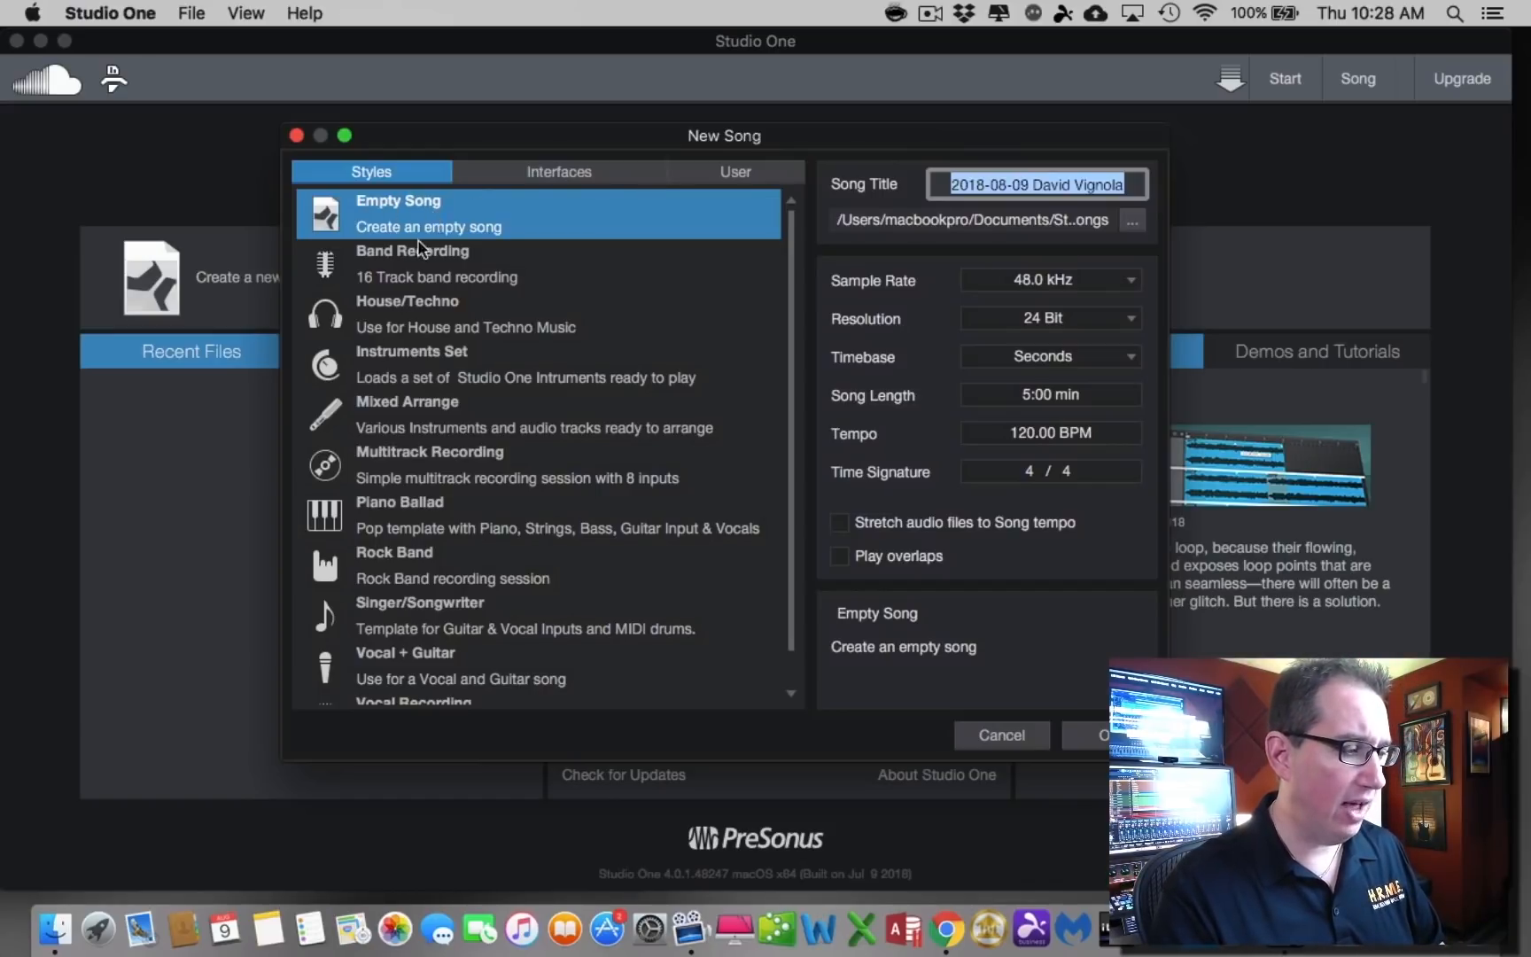
Look through the style templates for the new song, from Band Recording through Mixed Arrange, and return to Empty Song.
click(411, 264)
key(Down)
key(Down)
key(Down)
key(Down)
key(Down)
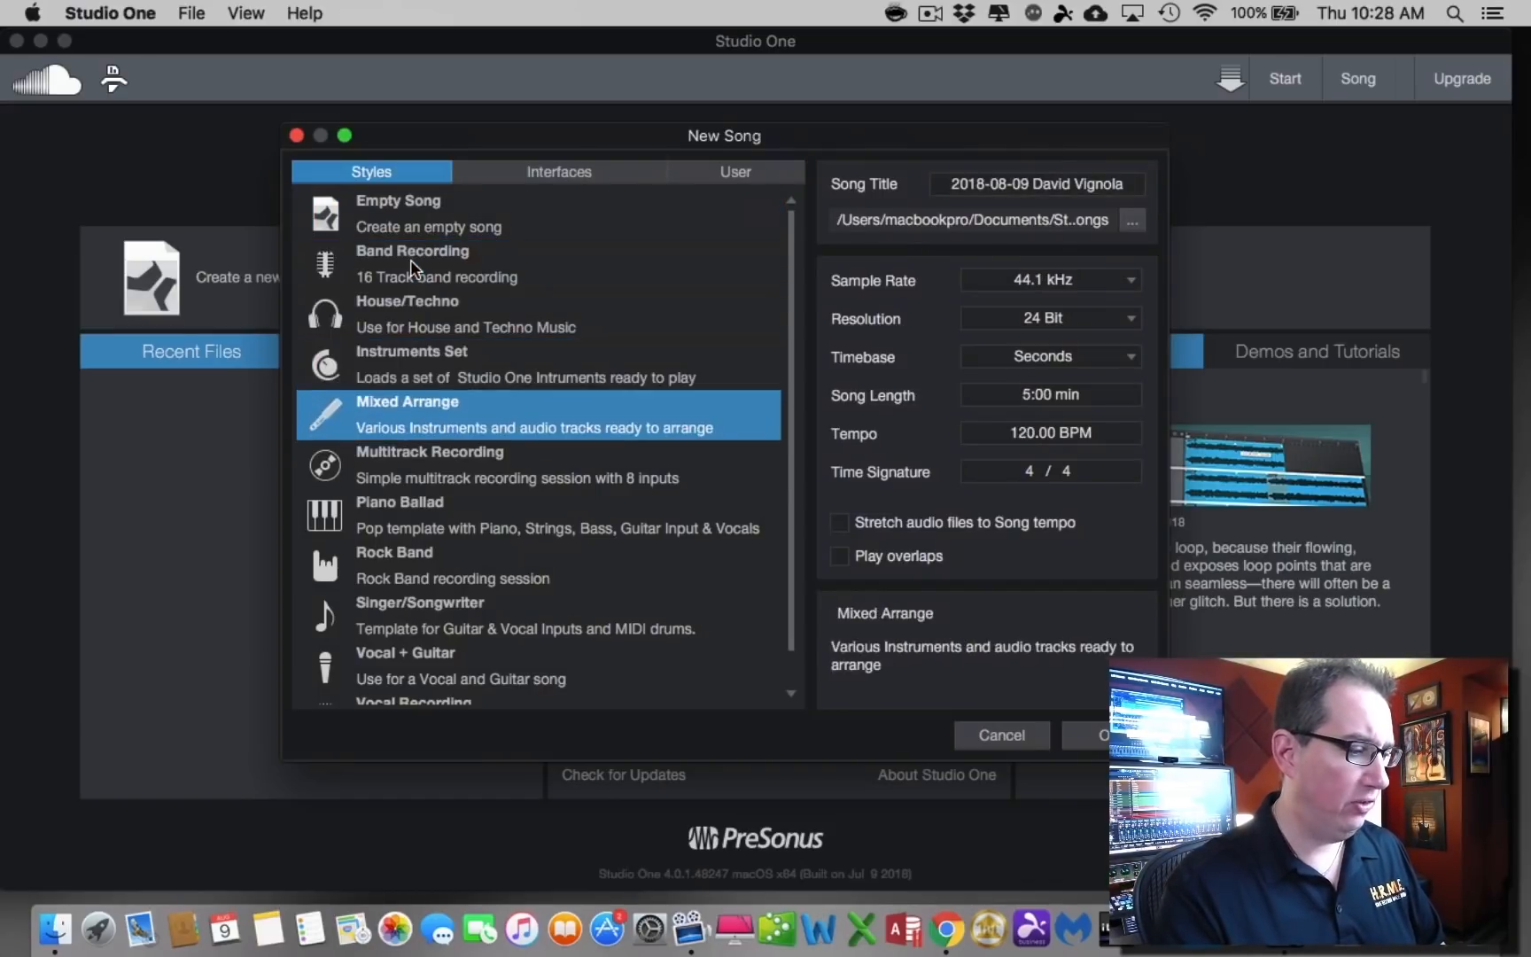
key(Up)
key(Up)
key(Up)
key(Up)
key(Up)
key(Up)
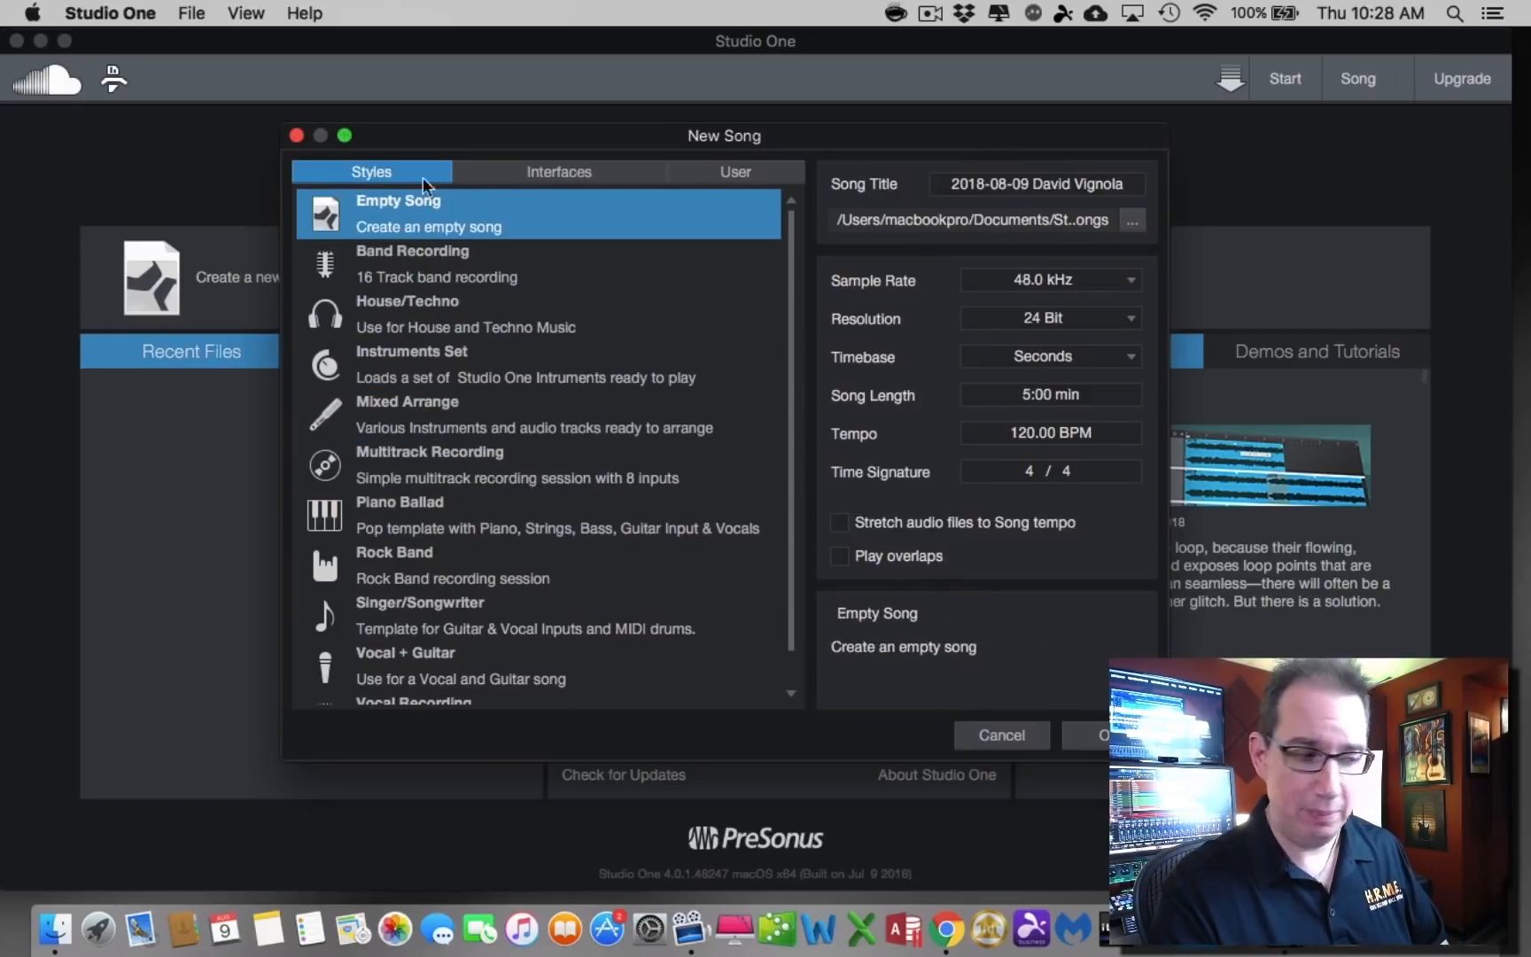
Look through the audio interface templates, from AudioBox 1818 VSL through FireStudio Mobile, and return to Empty Song.
click(537, 171)
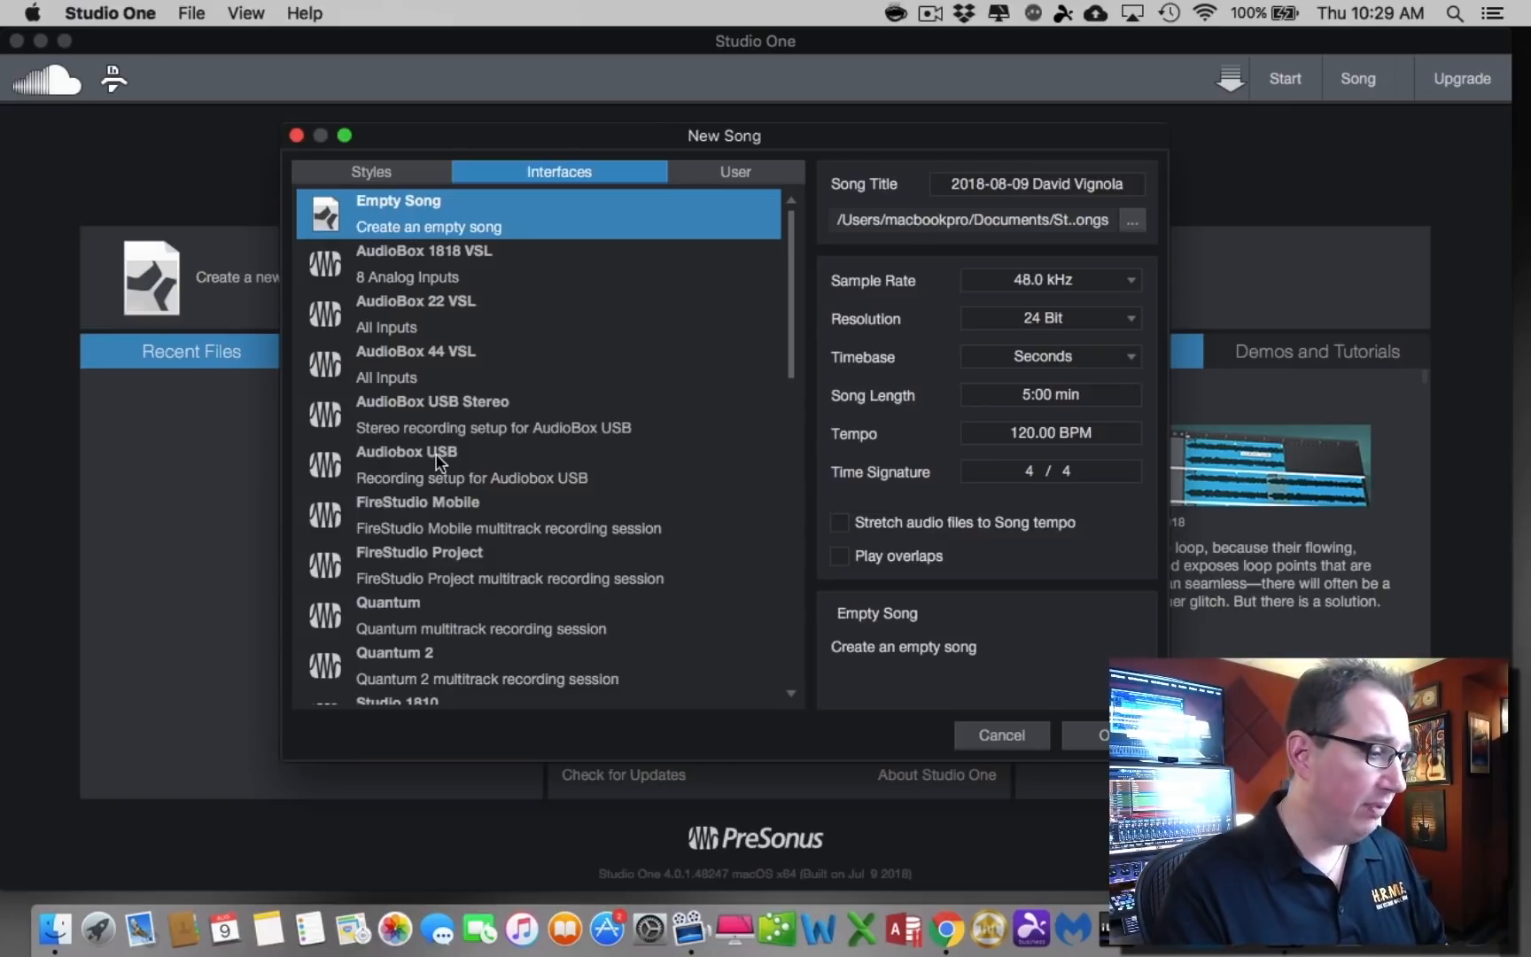
click(427, 260)
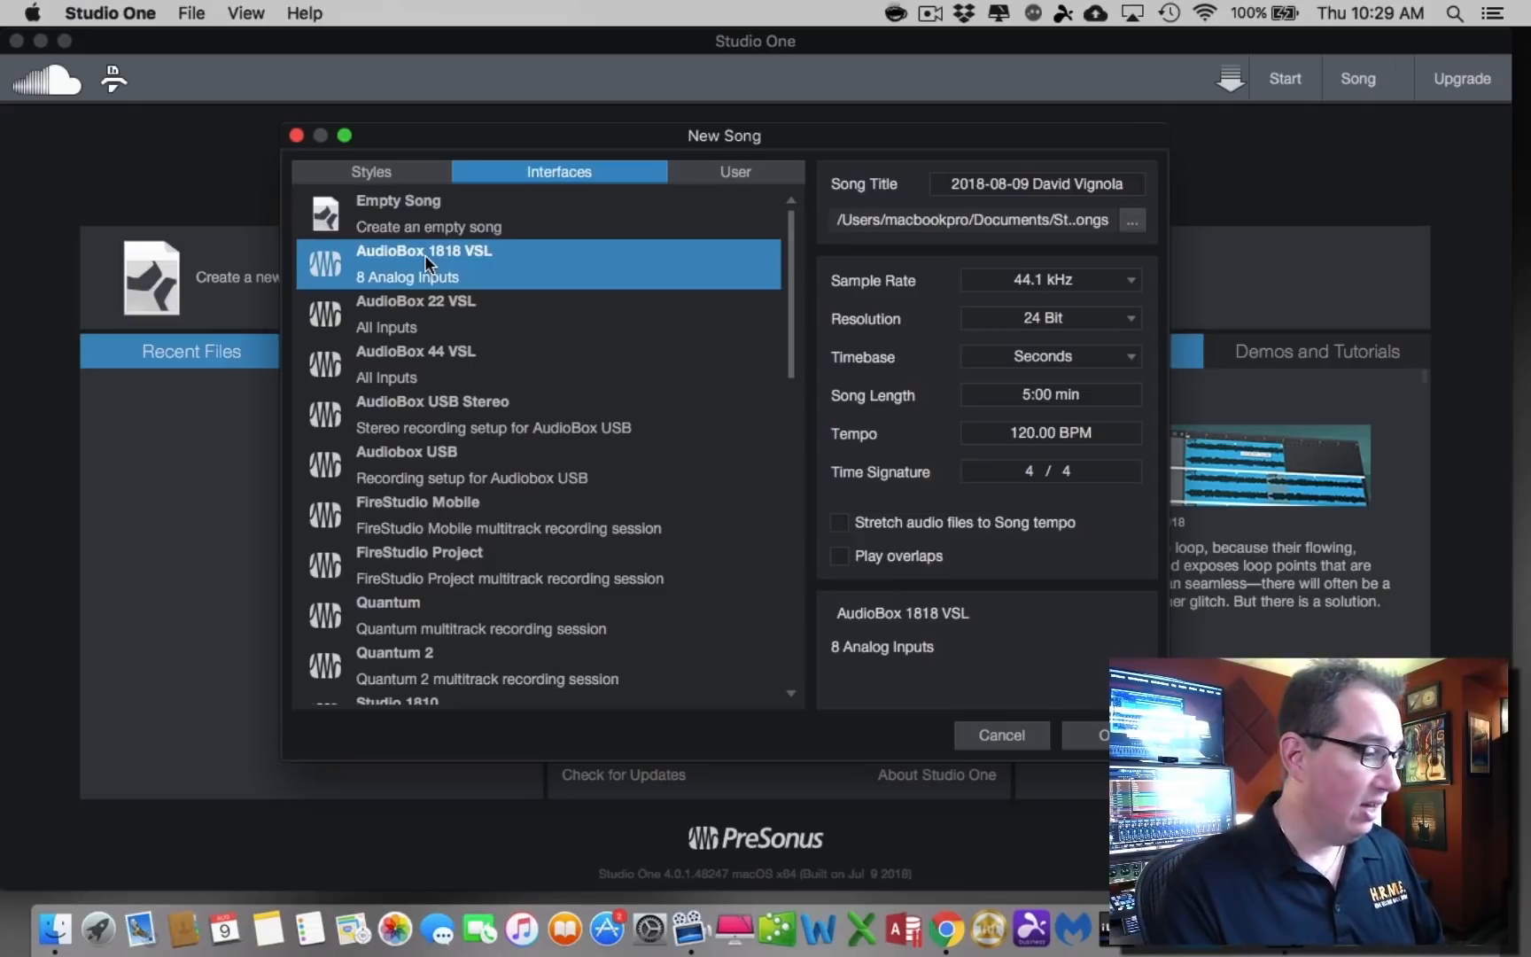
key(Down)
key(Down)
key(Down)
key(Down)
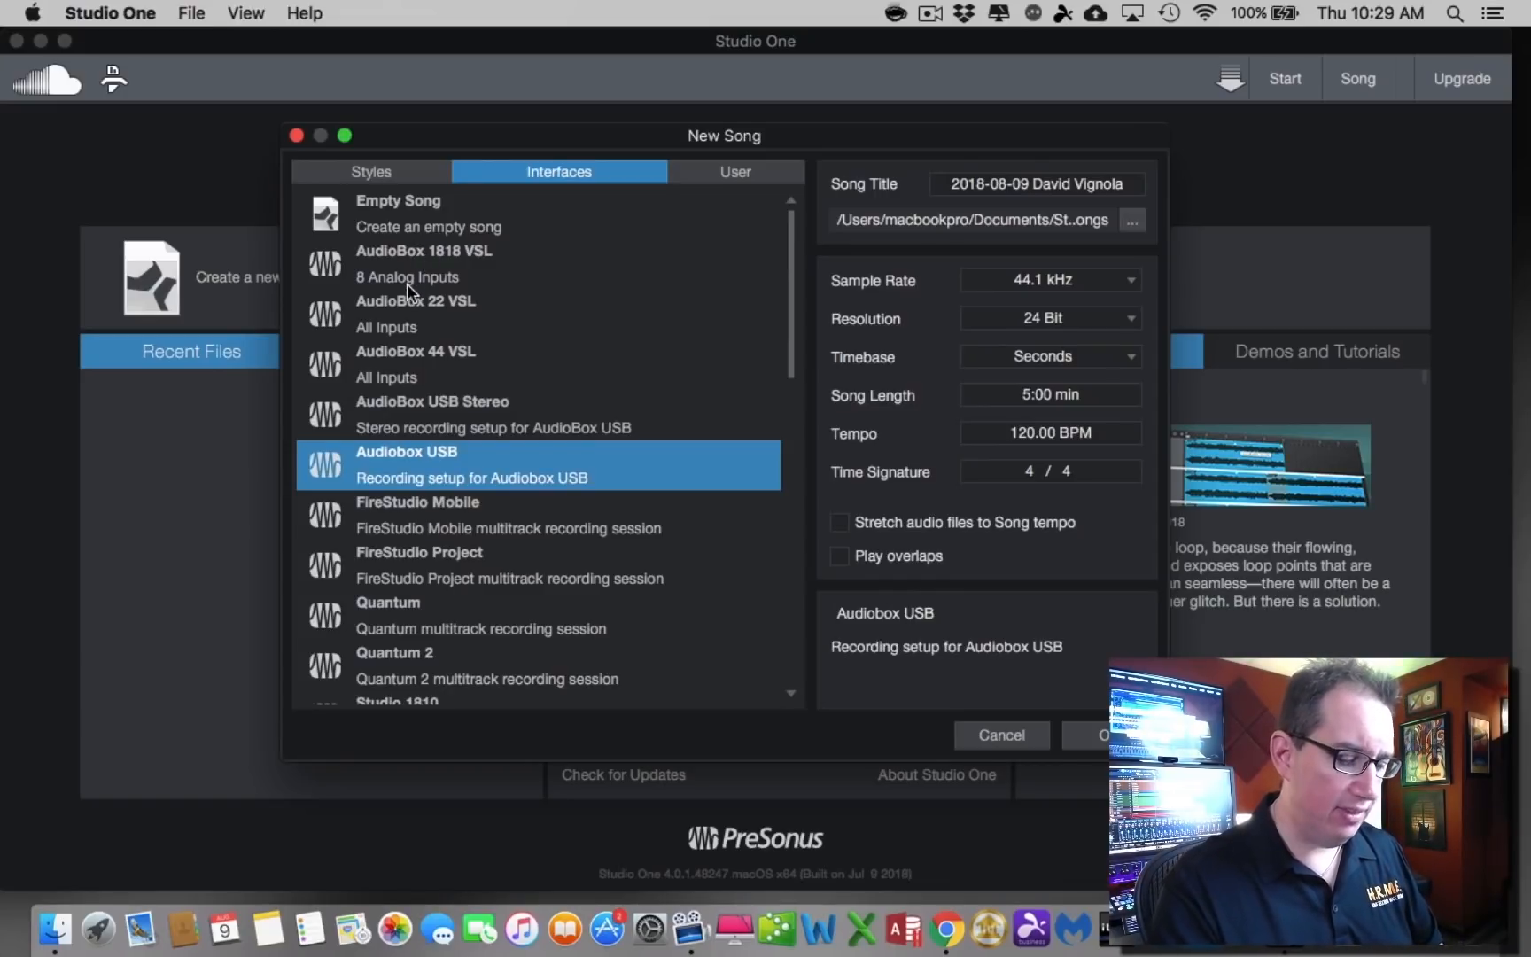
key(Down)
key(Up)
key(Up)
key(Up)
key(Down)
key(Down)
key(Down)
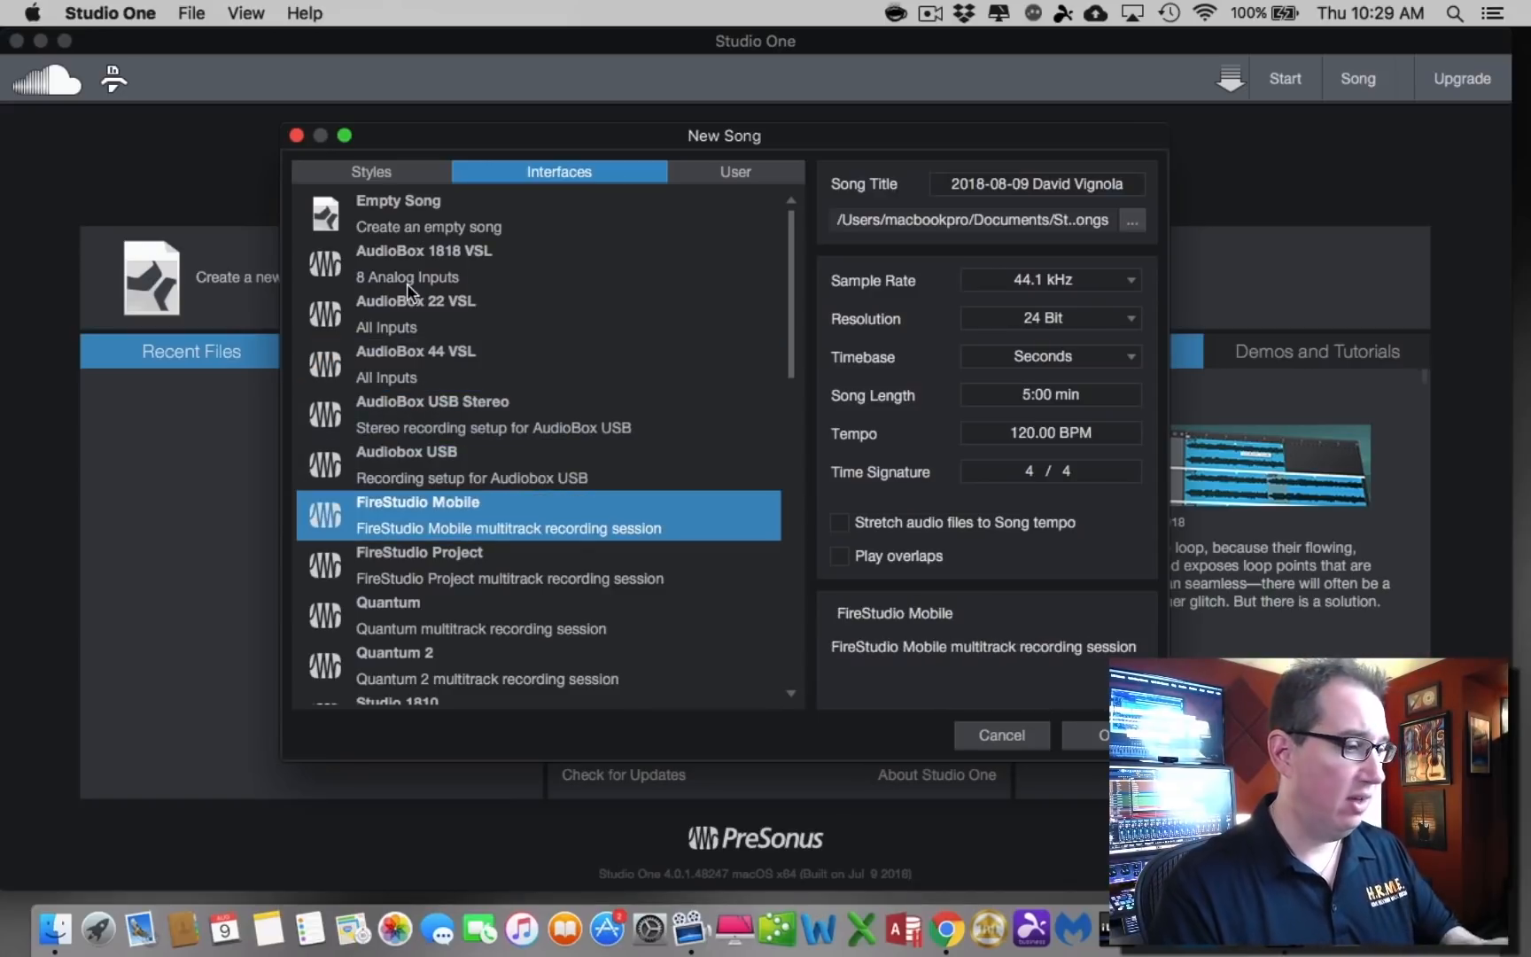
click(405, 201)
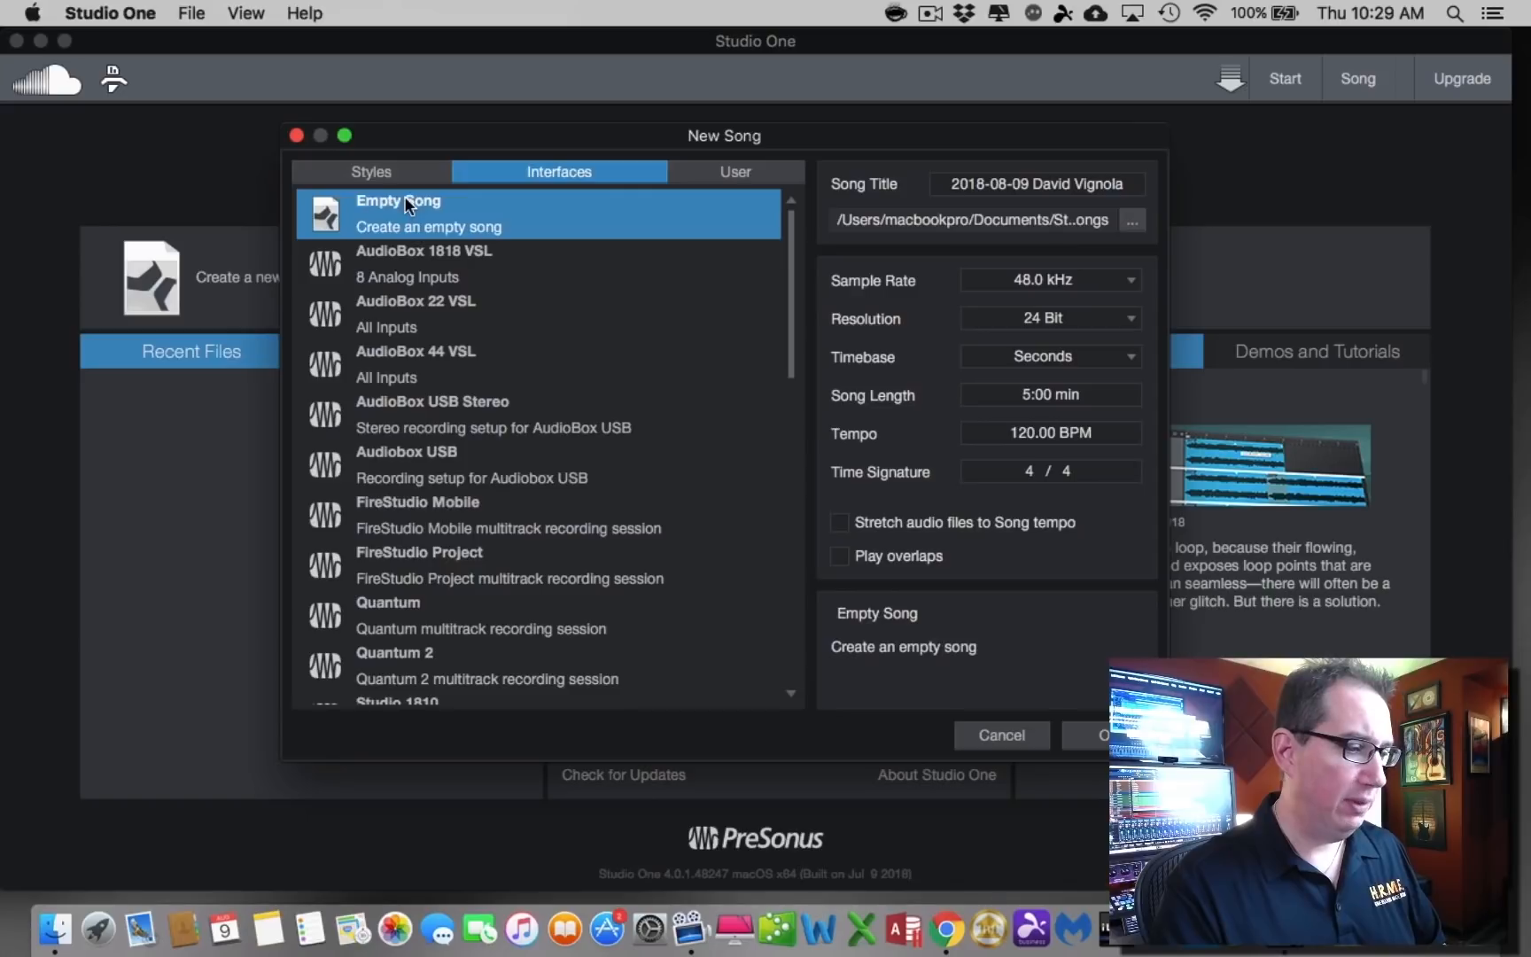
Show the user templates with Empty Song selected and title the new song "S1 Recording Course Demo".
click(727, 173)
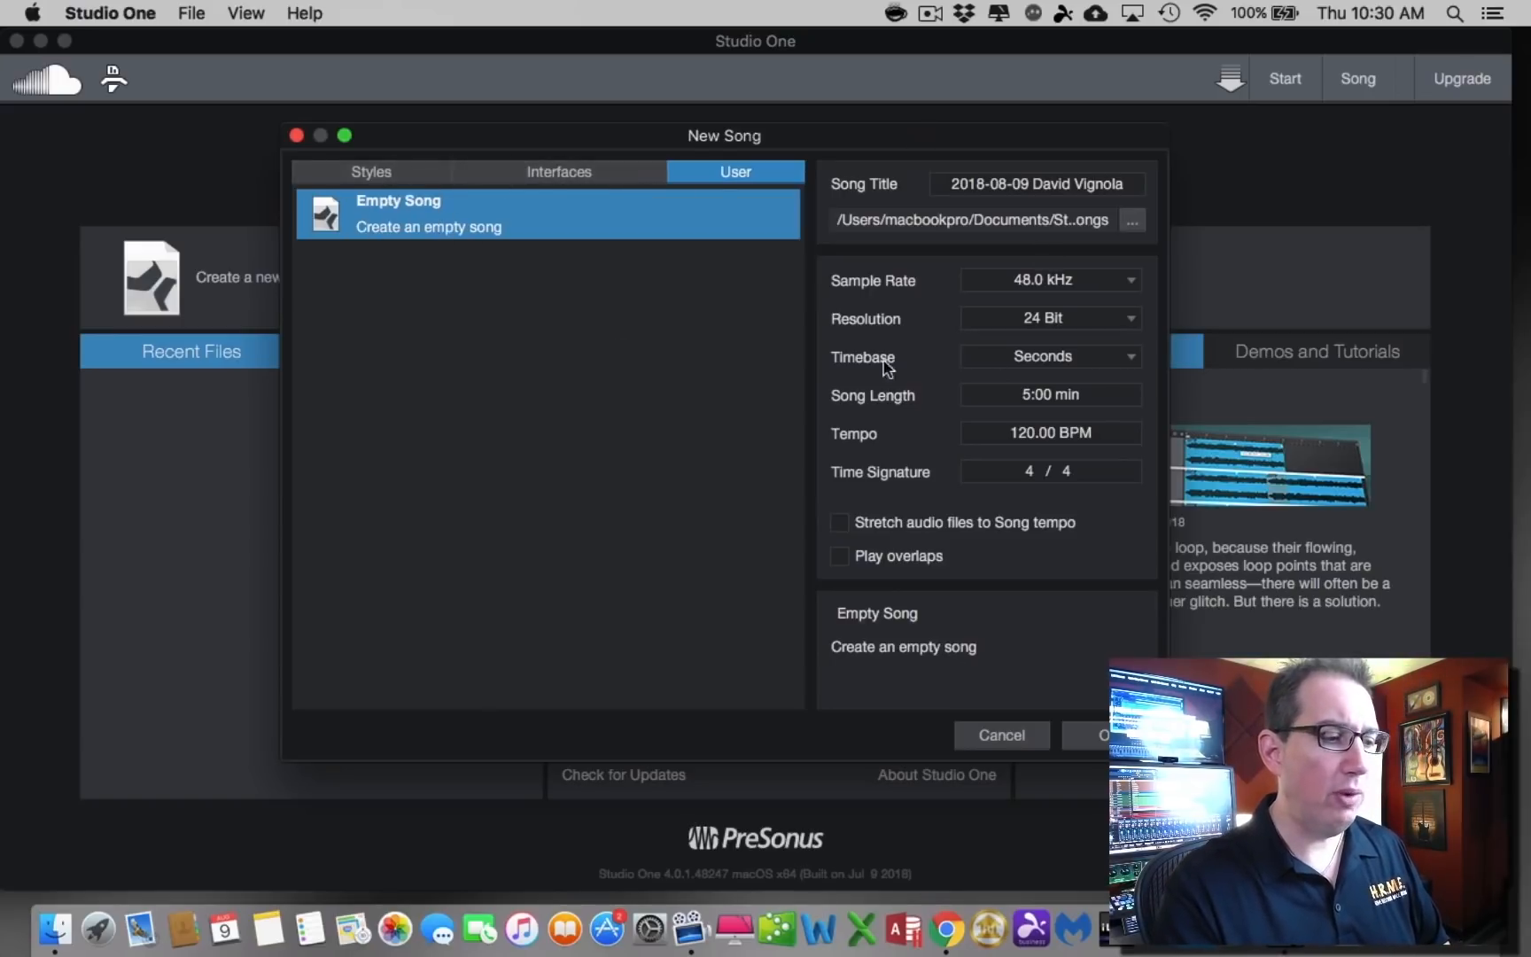
click(1036, 183)
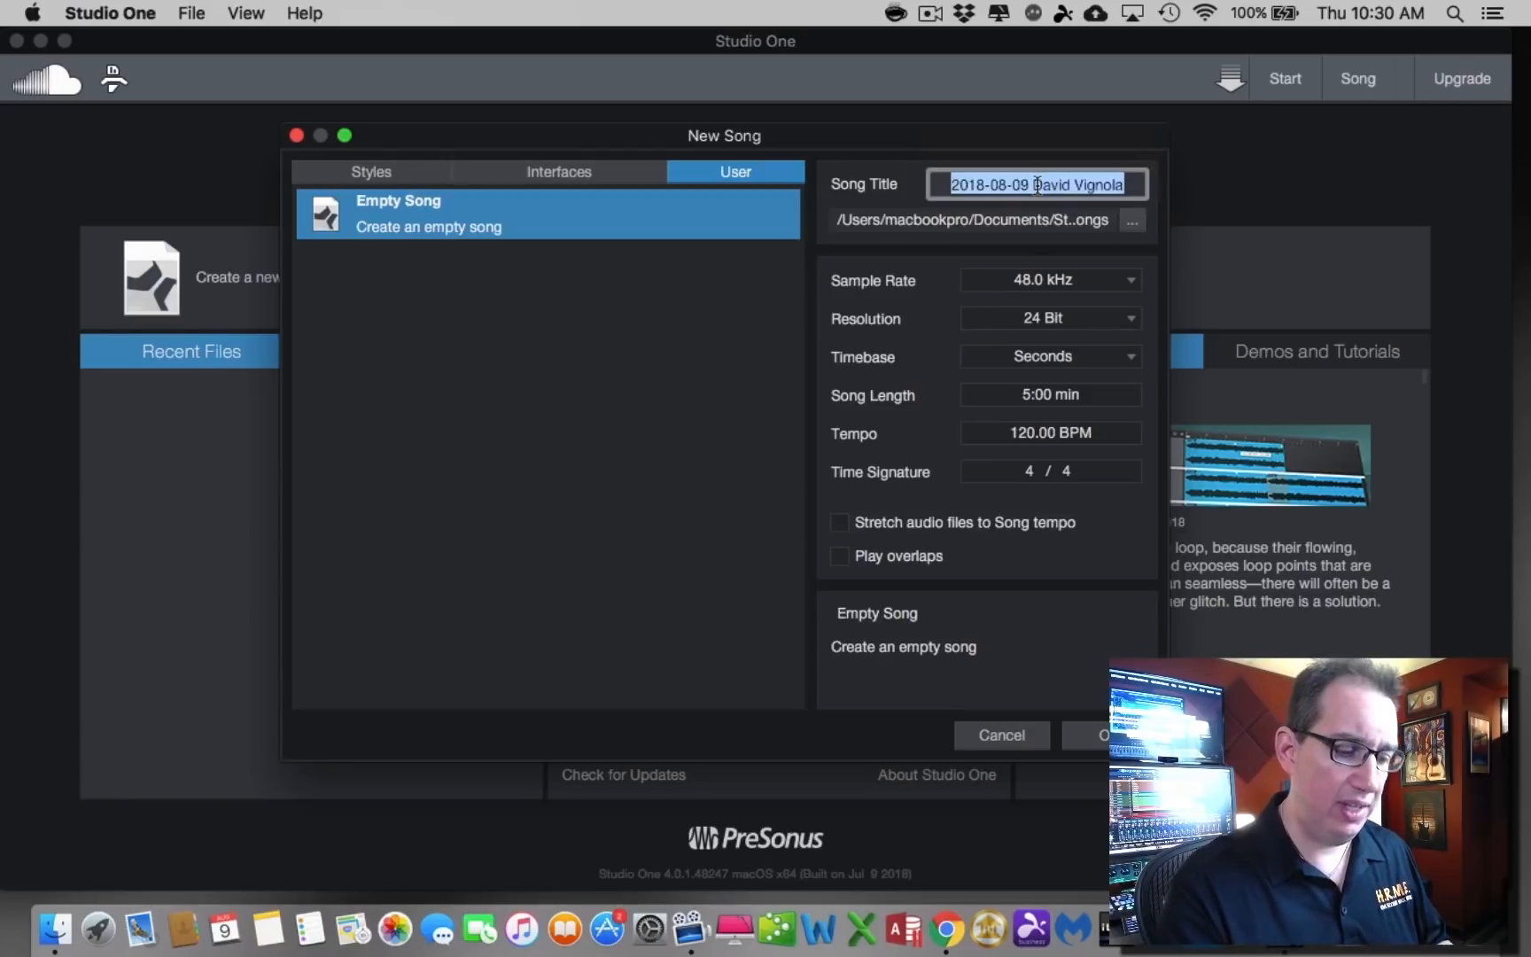
key(BackSpace)
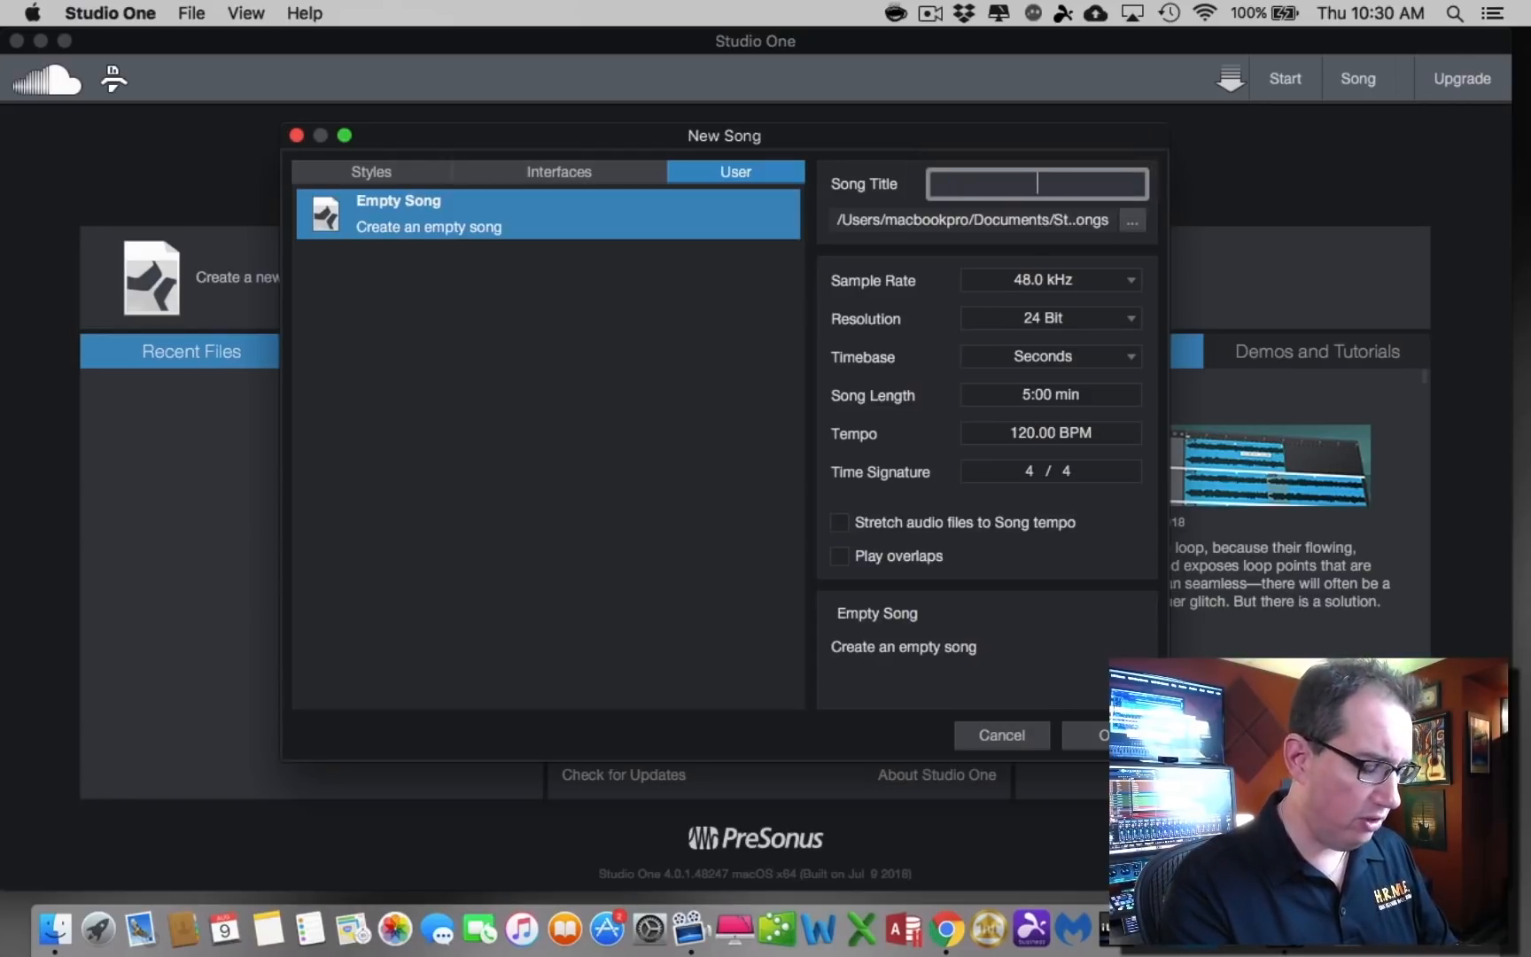
text(S)
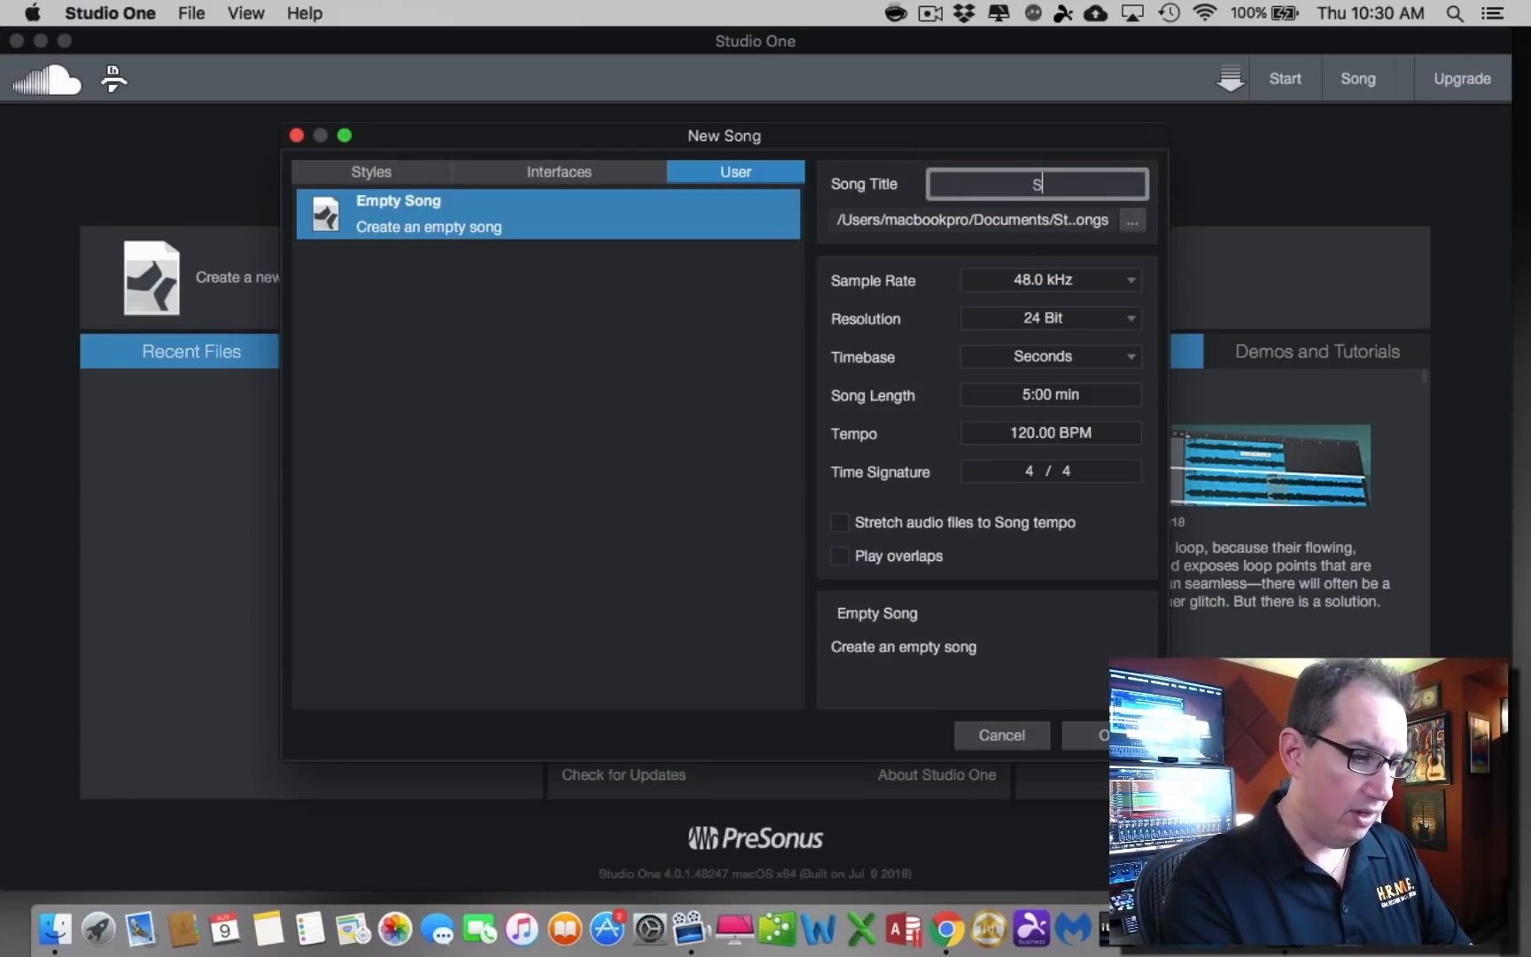
text(1 Recor)
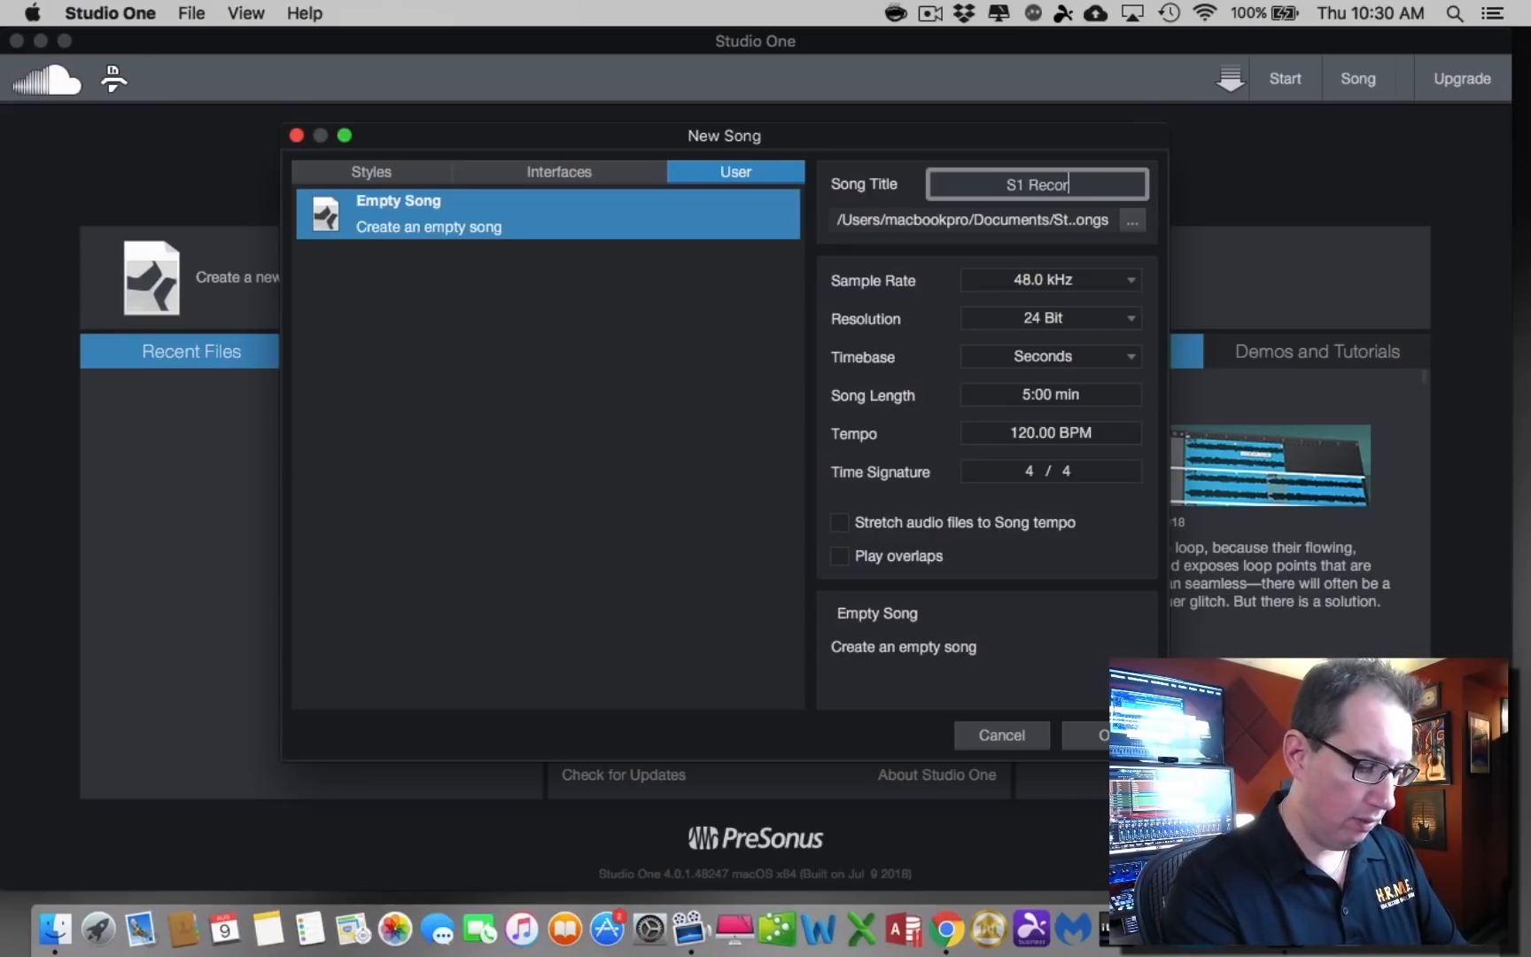
text(ding Course Demo)
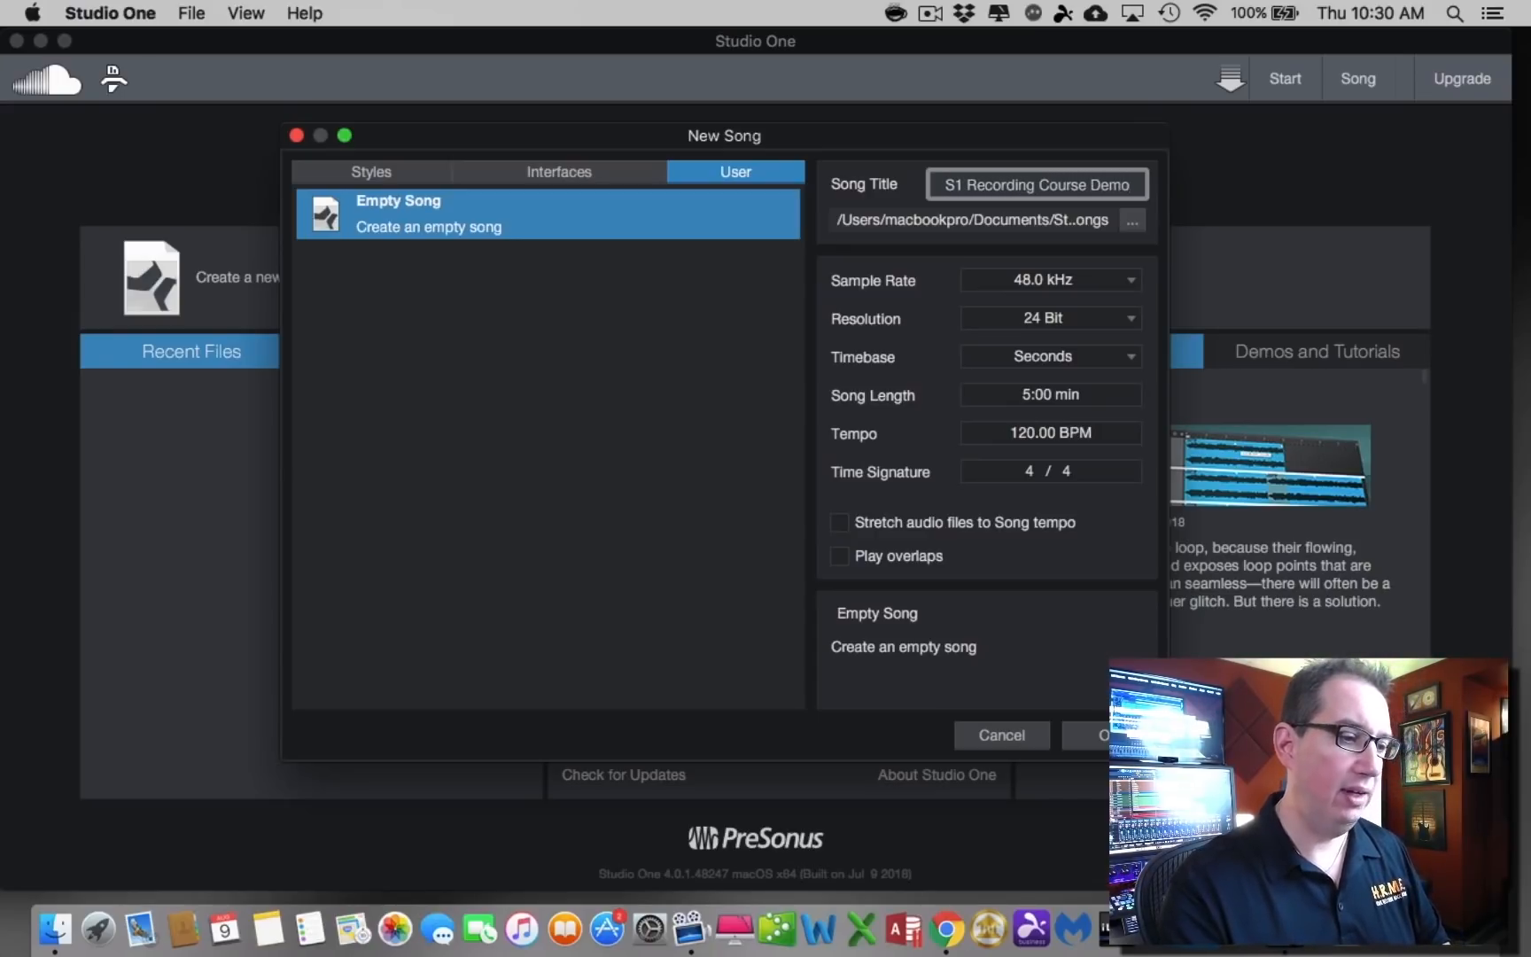
Set the new song's save location to the Desktop folder.
click(1131, 222)
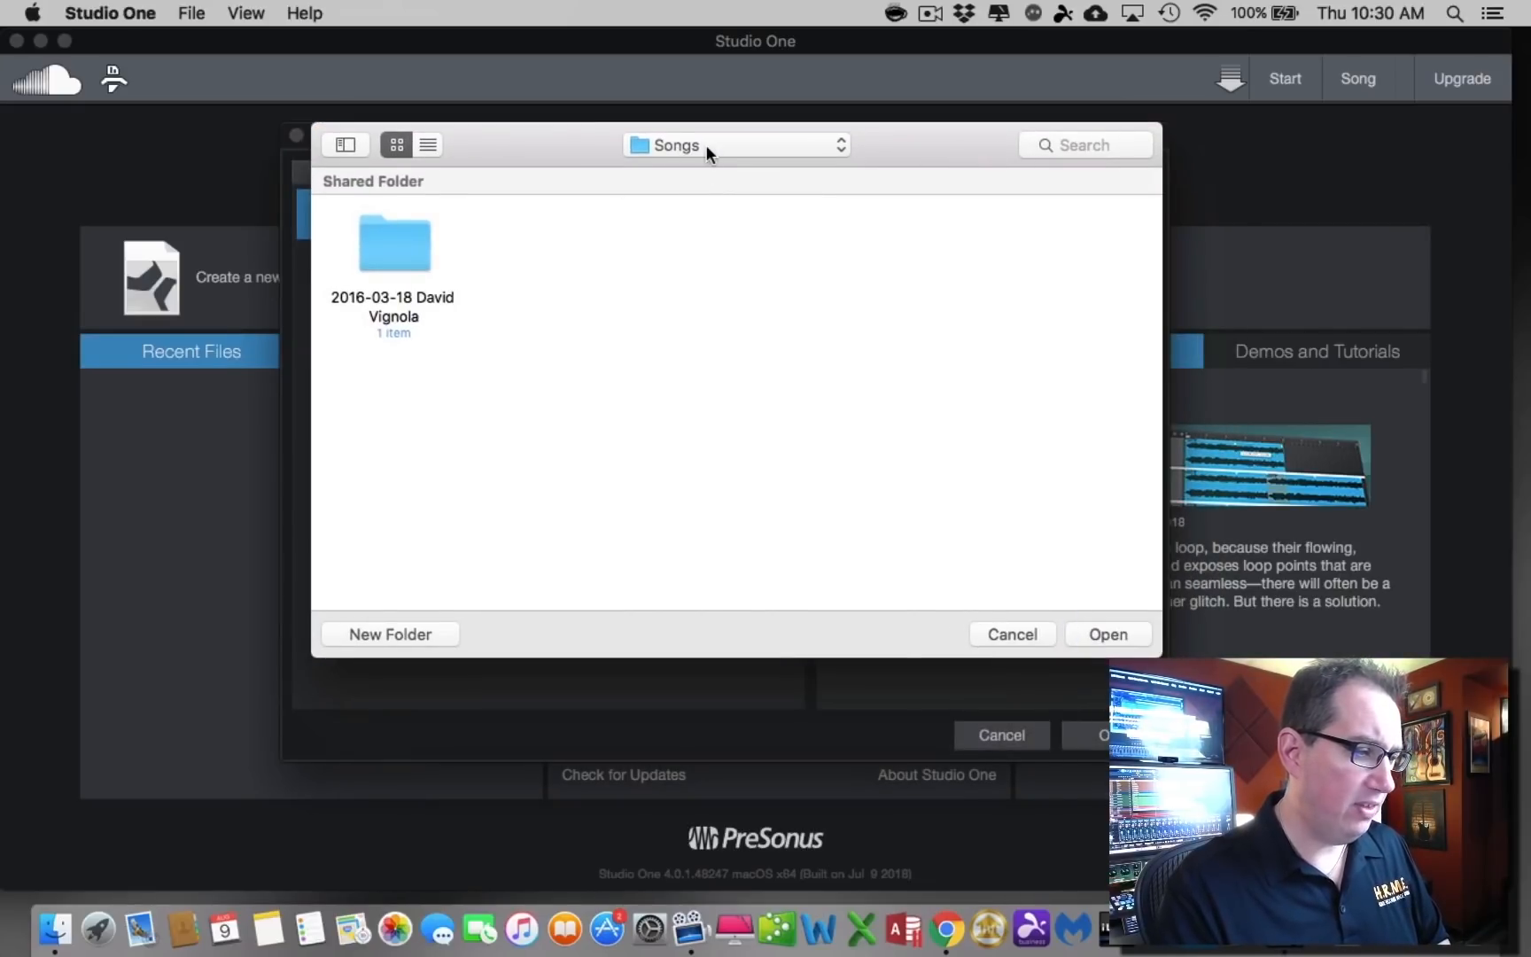
click(705, 144)
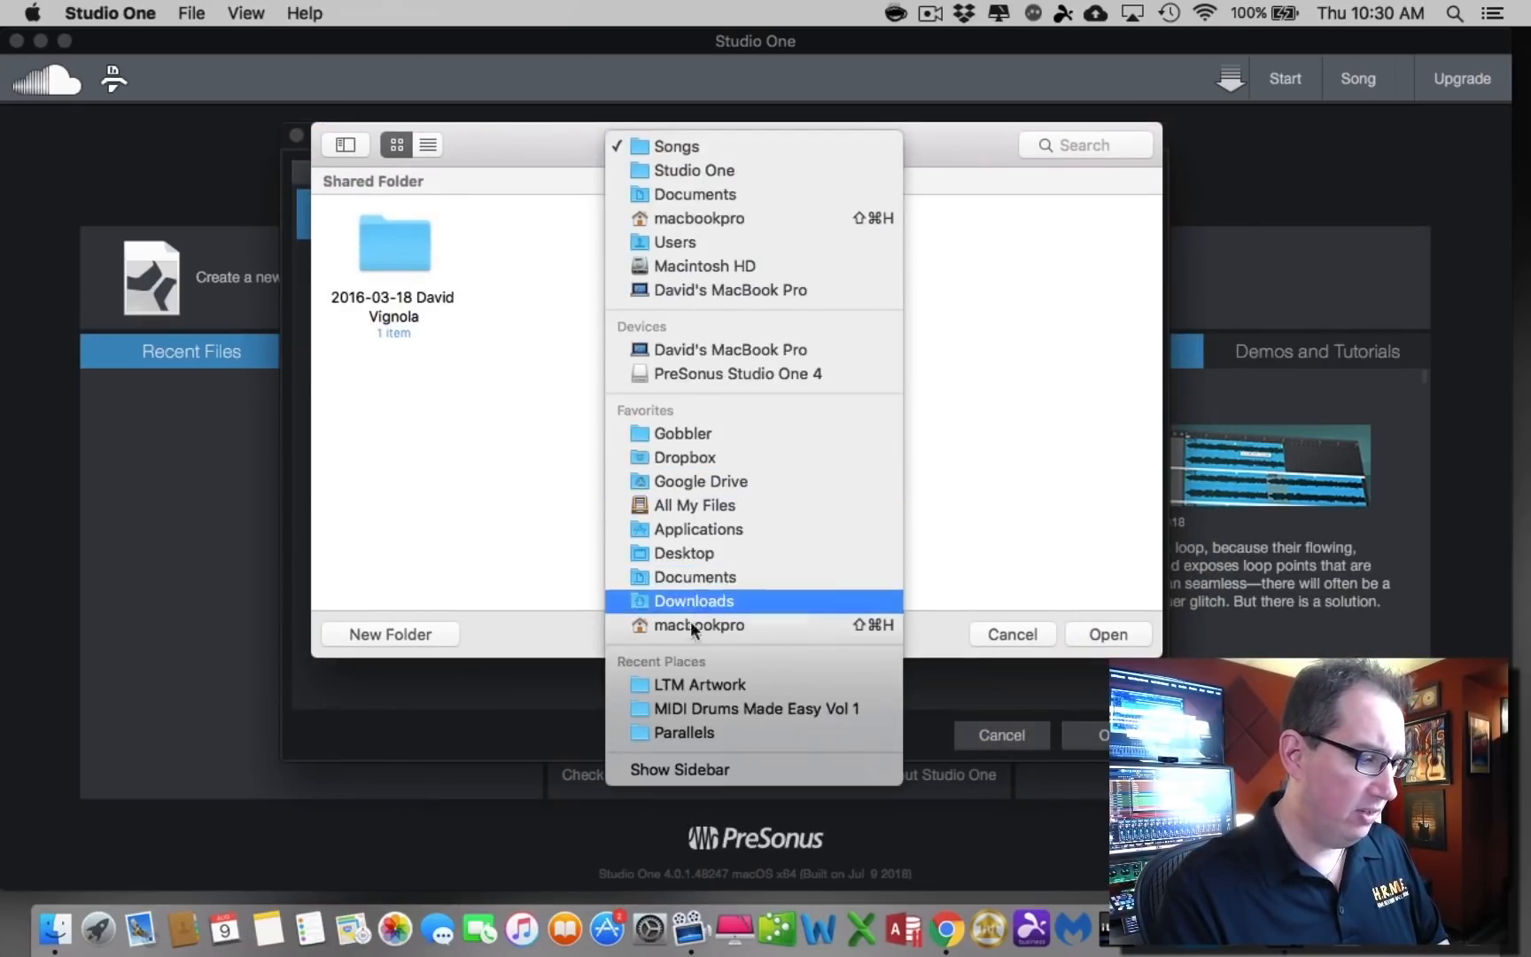
click(684, 553)
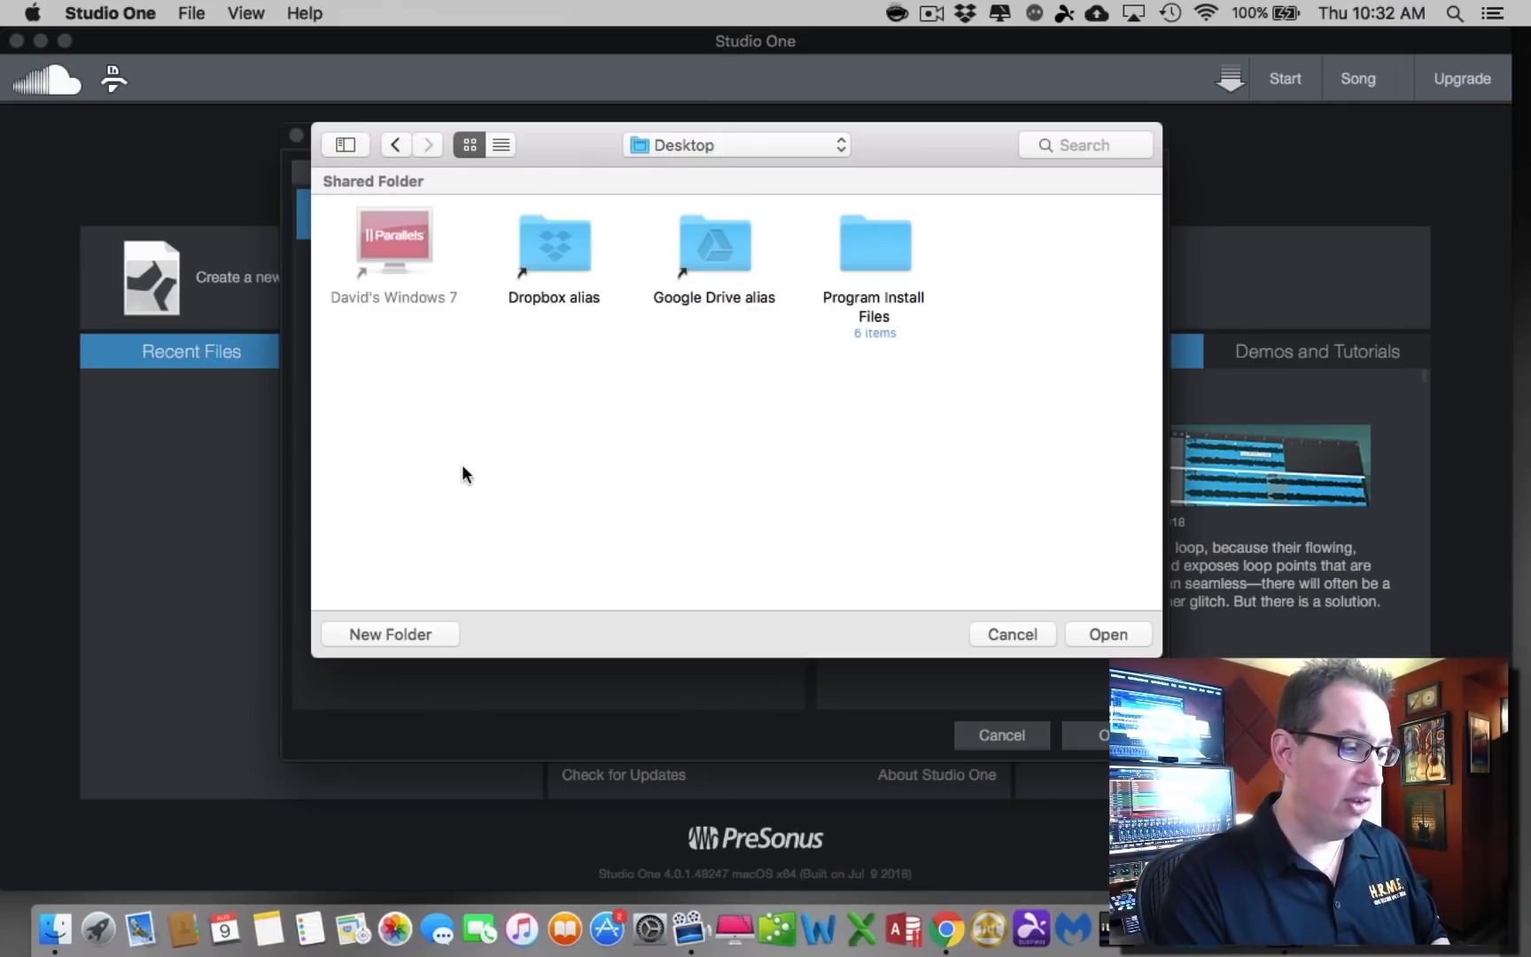
click(1115, 638)
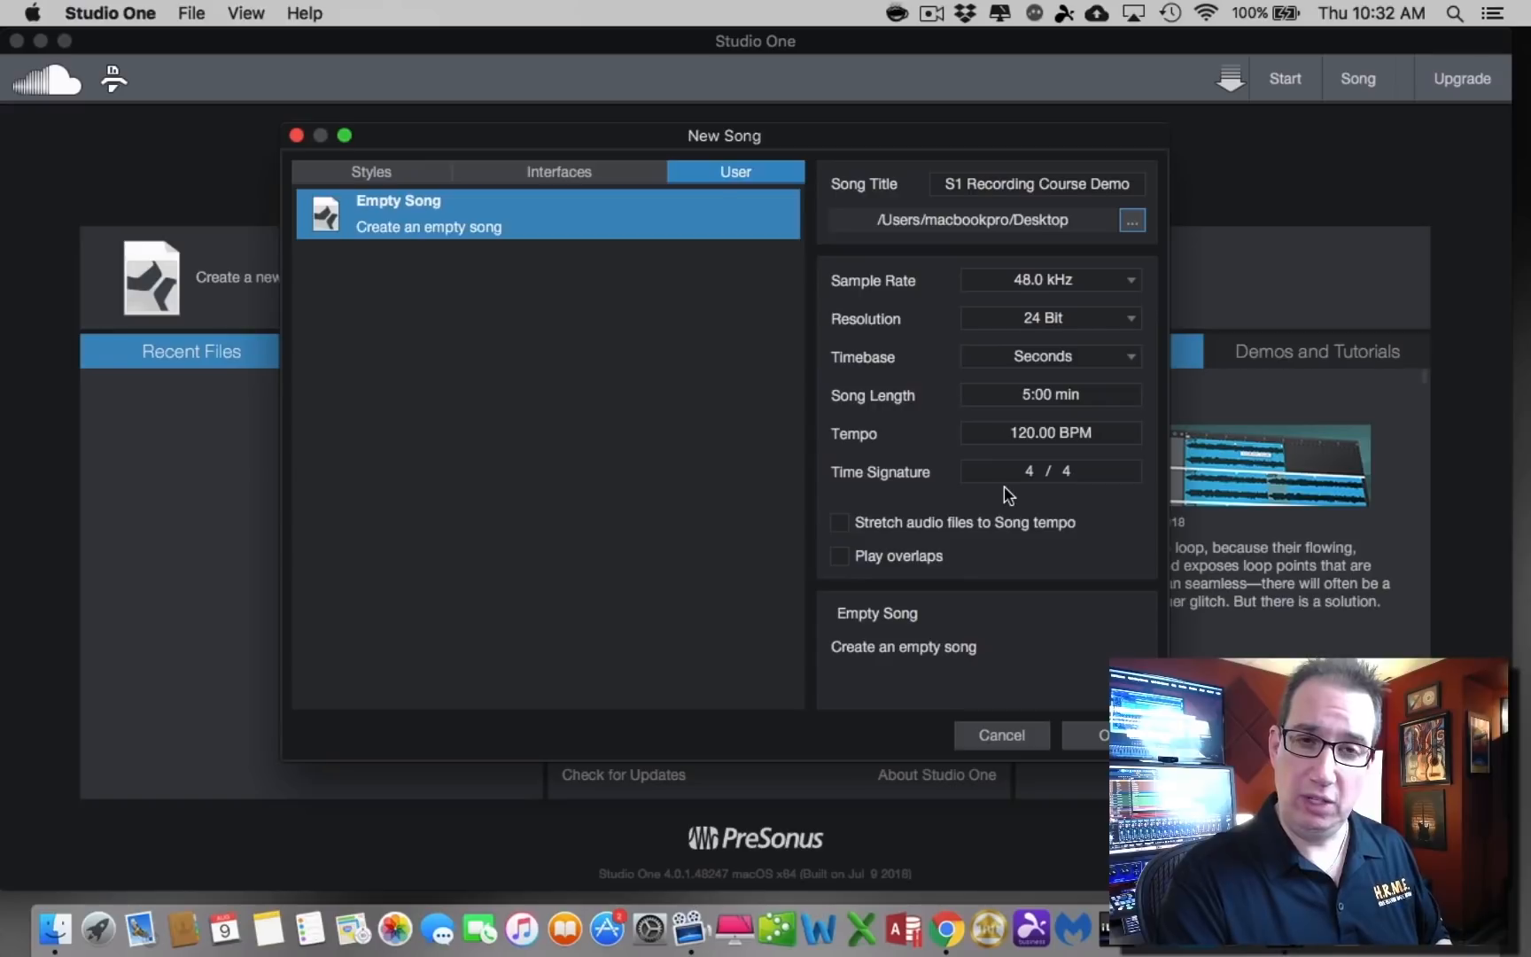
Choose a 48.0 kHz sample rate and 24 Bit resolution for the new song.
click(1116, 284)
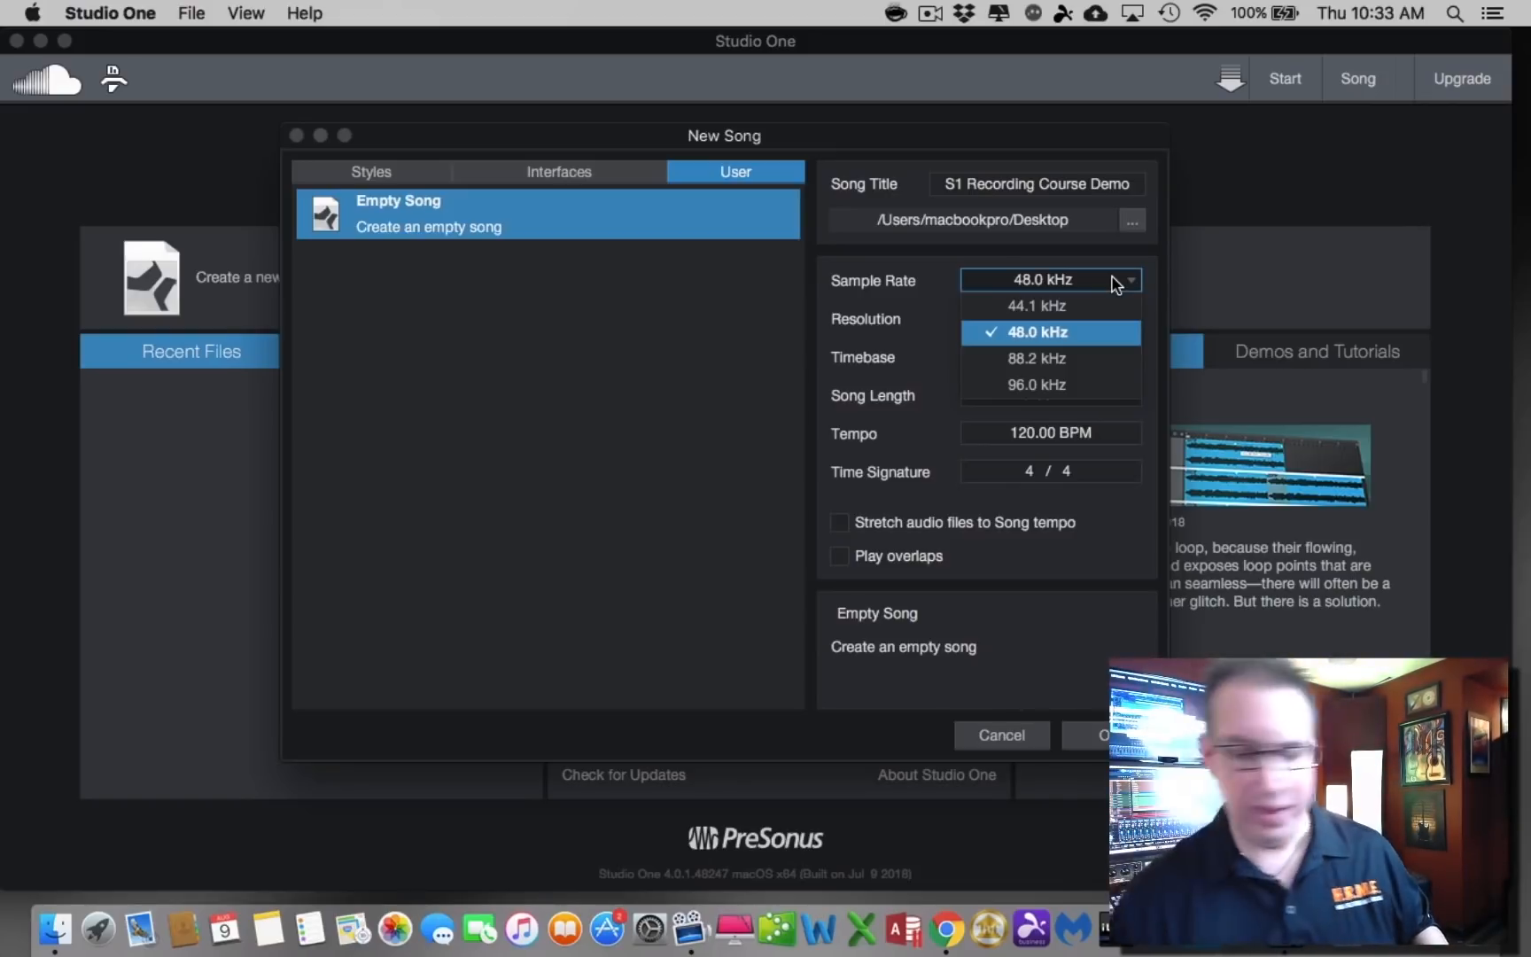
click(1002, 335)
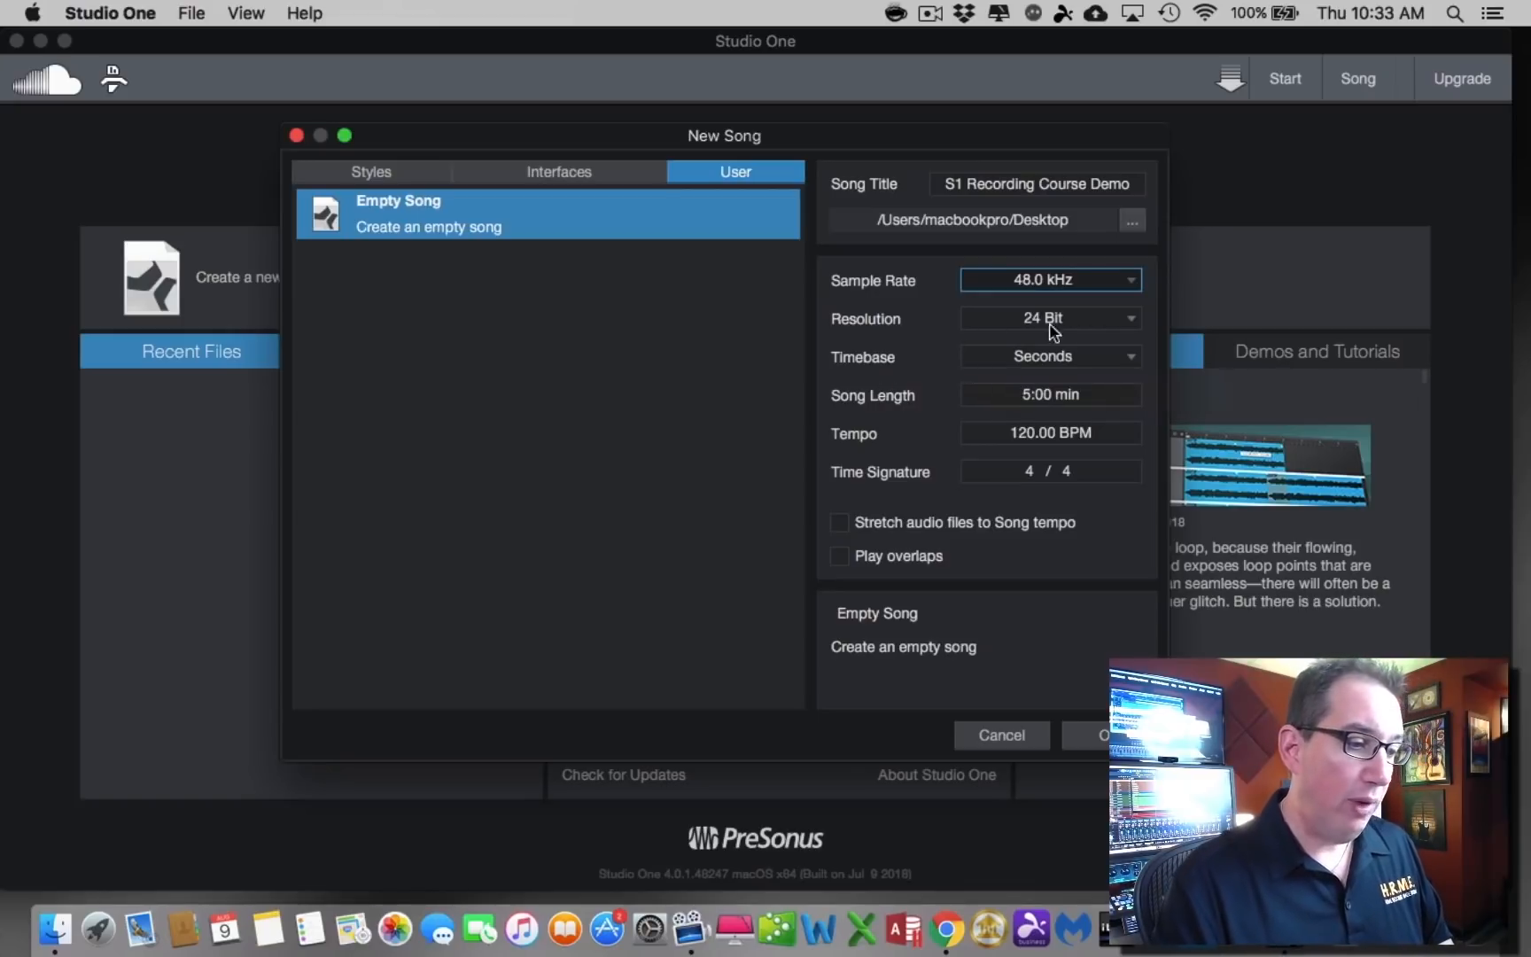
click(1101, 323)
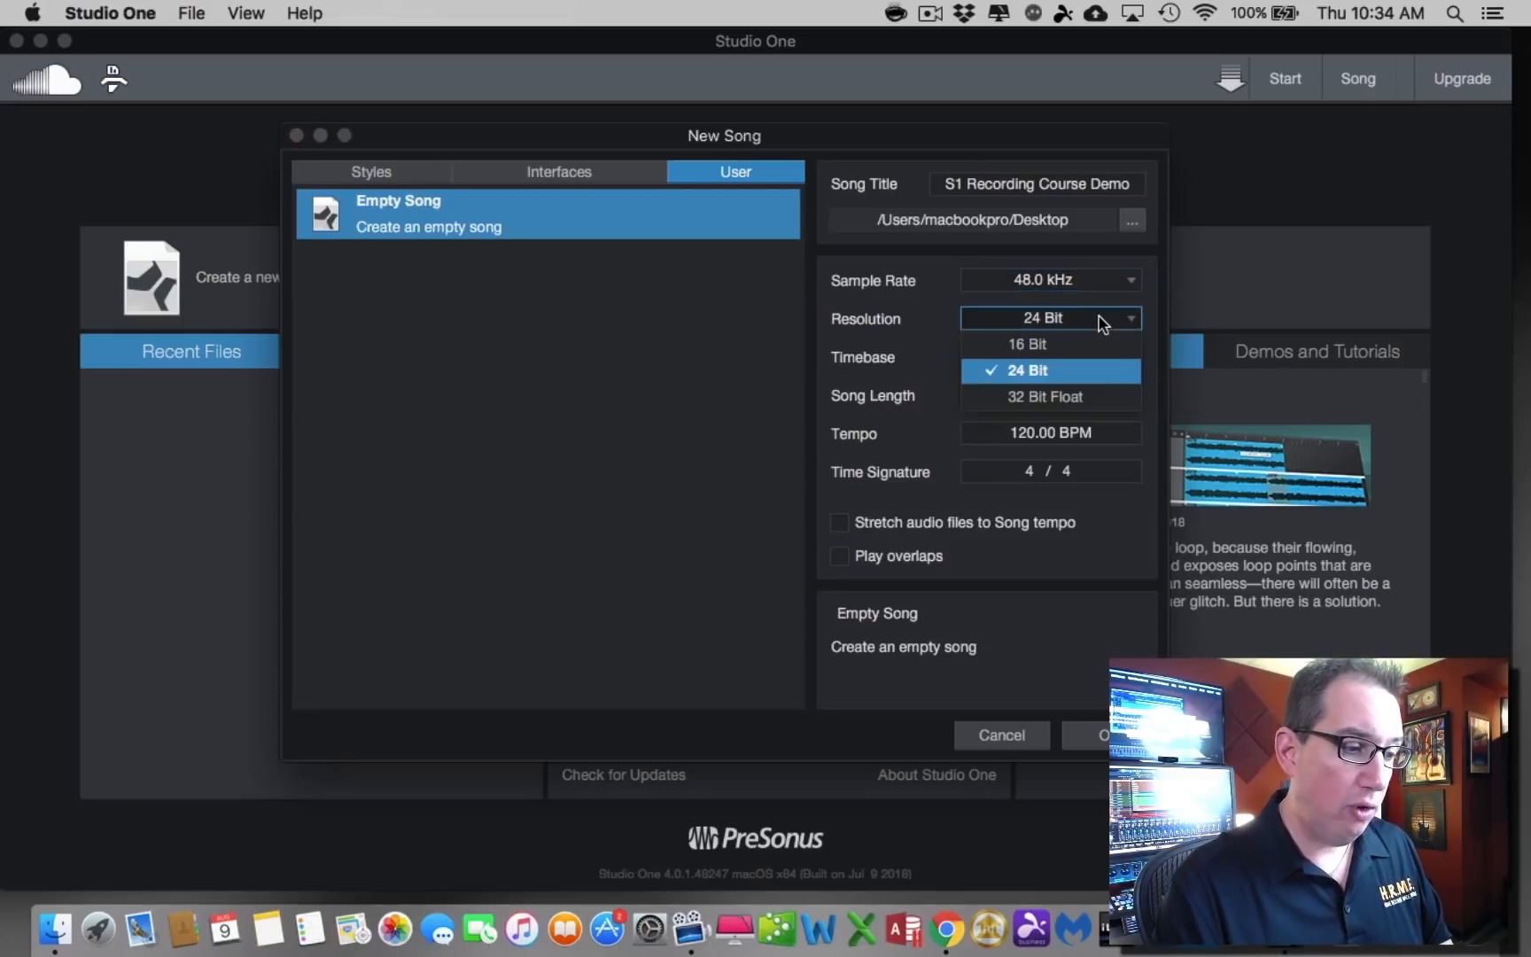
click(1040, 370)
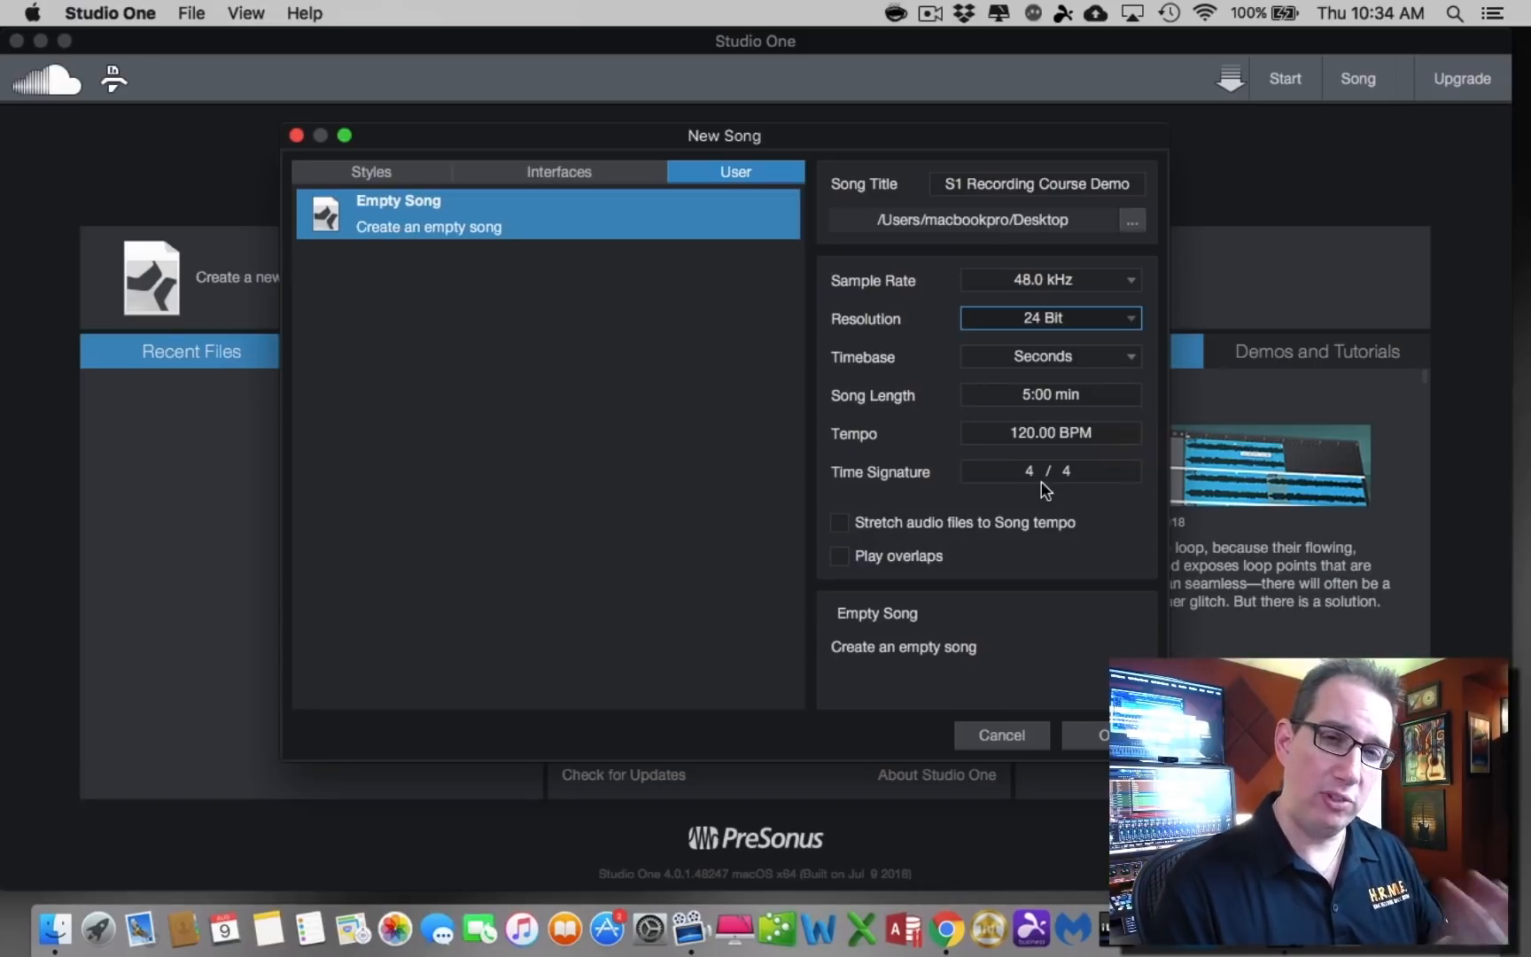
Switch the option to stretch audio files to song tempo on and back off.
click(838, 524)
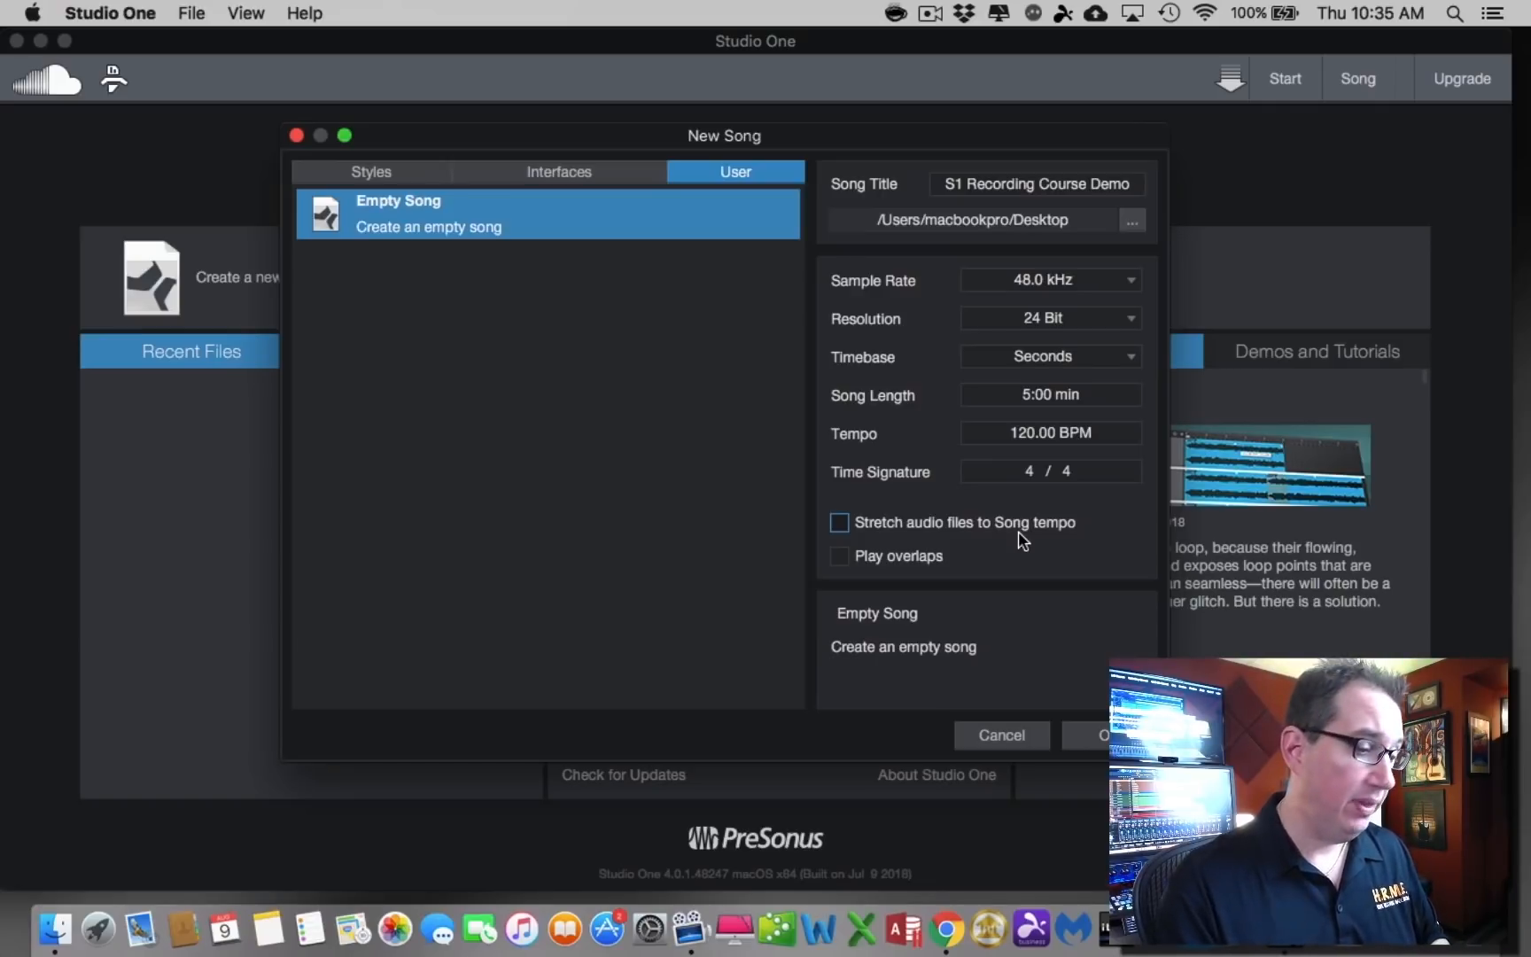
click(839, 522)
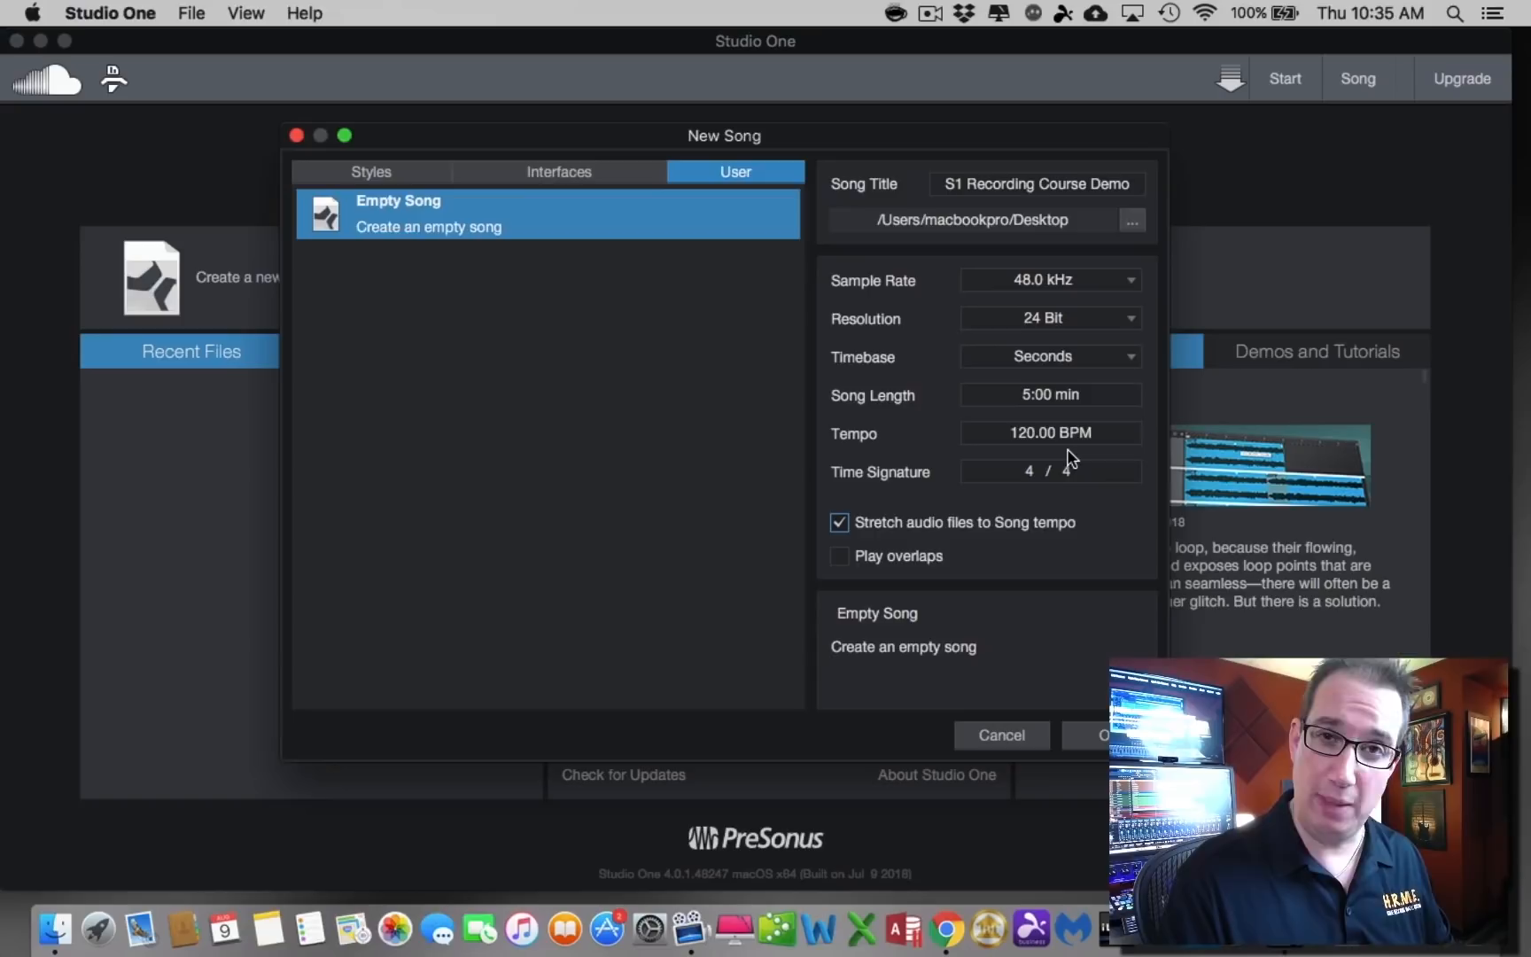
click(838, 522)
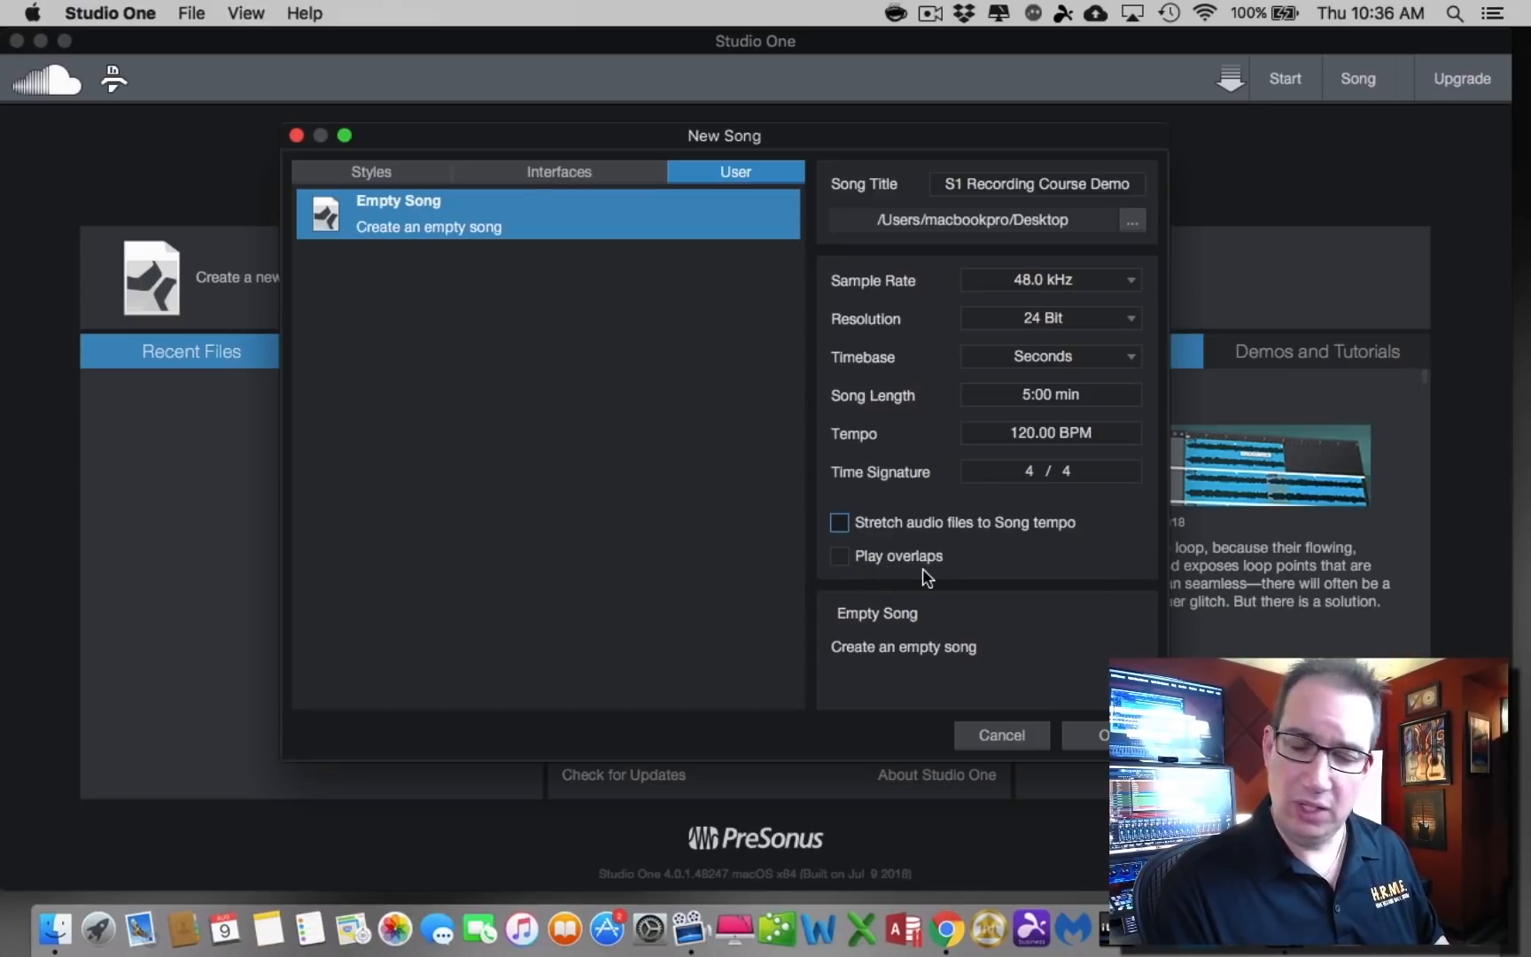
Create the song and place the Blues drum loop Funk-Soul_drums A1.audioloop at the start of the empty arrangement.
click(1110, 742)
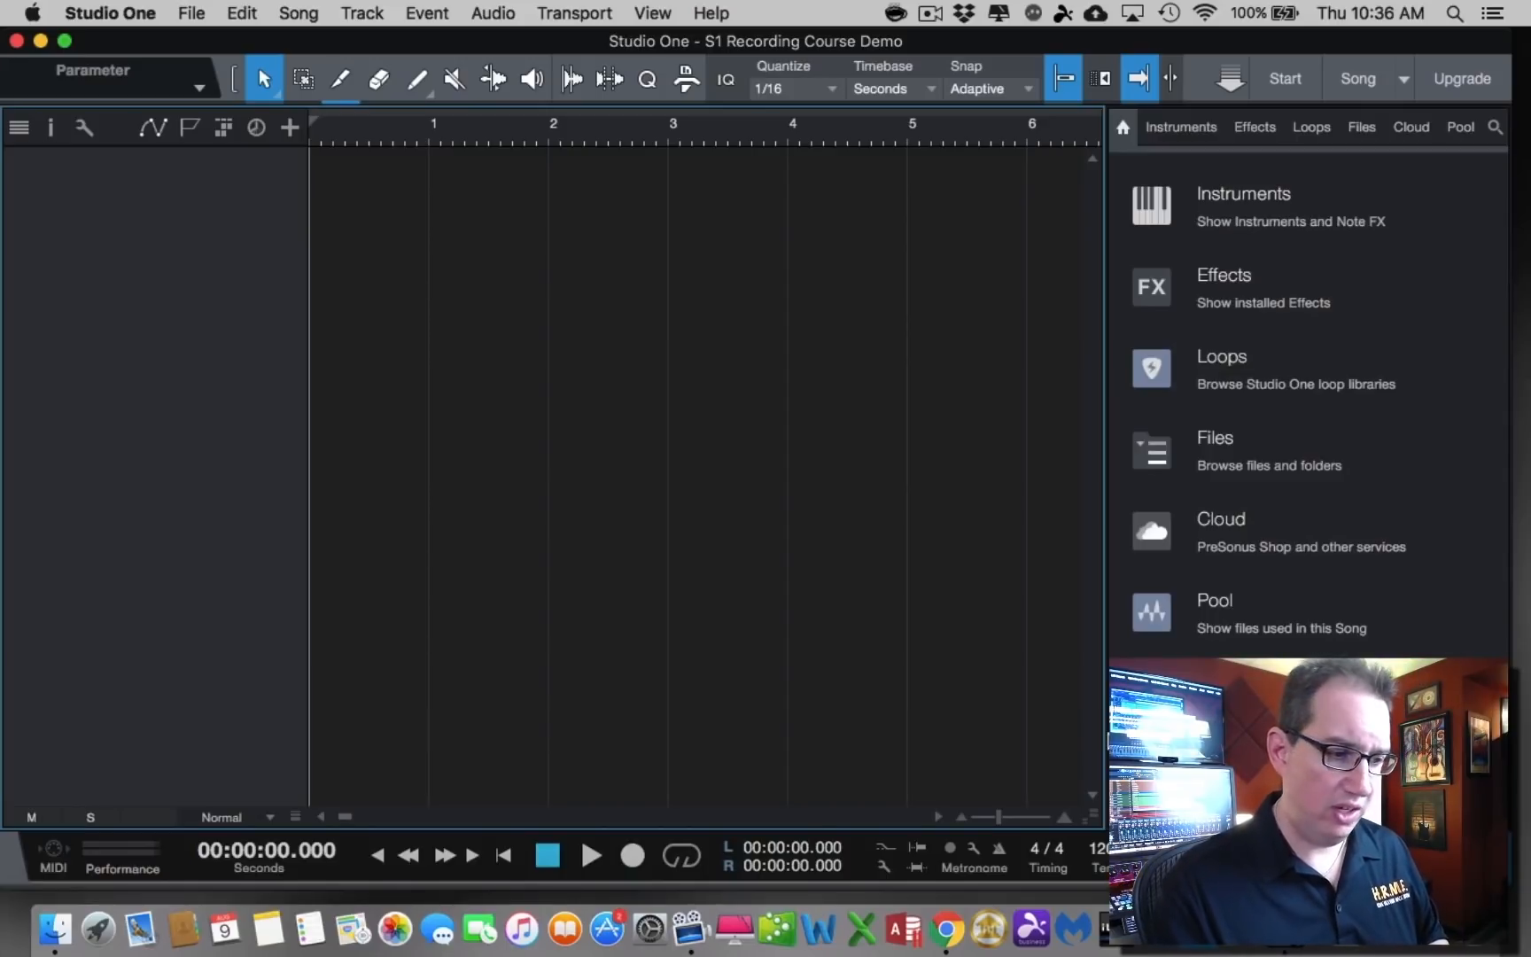
click(1312, 129)
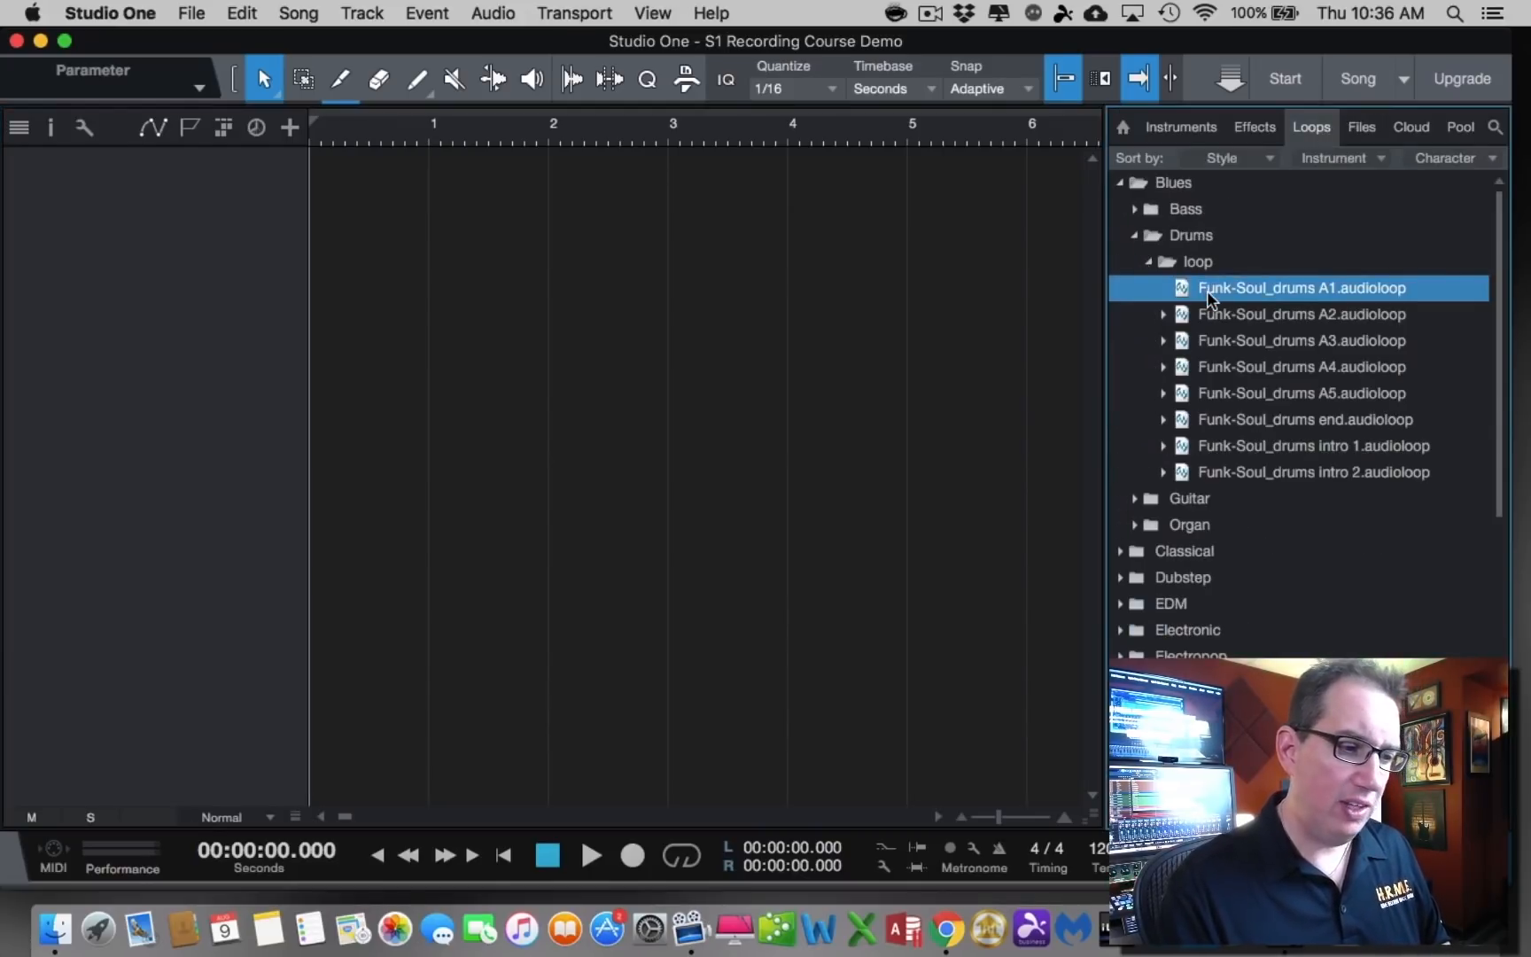
drag(1226, 296, 342, 216)
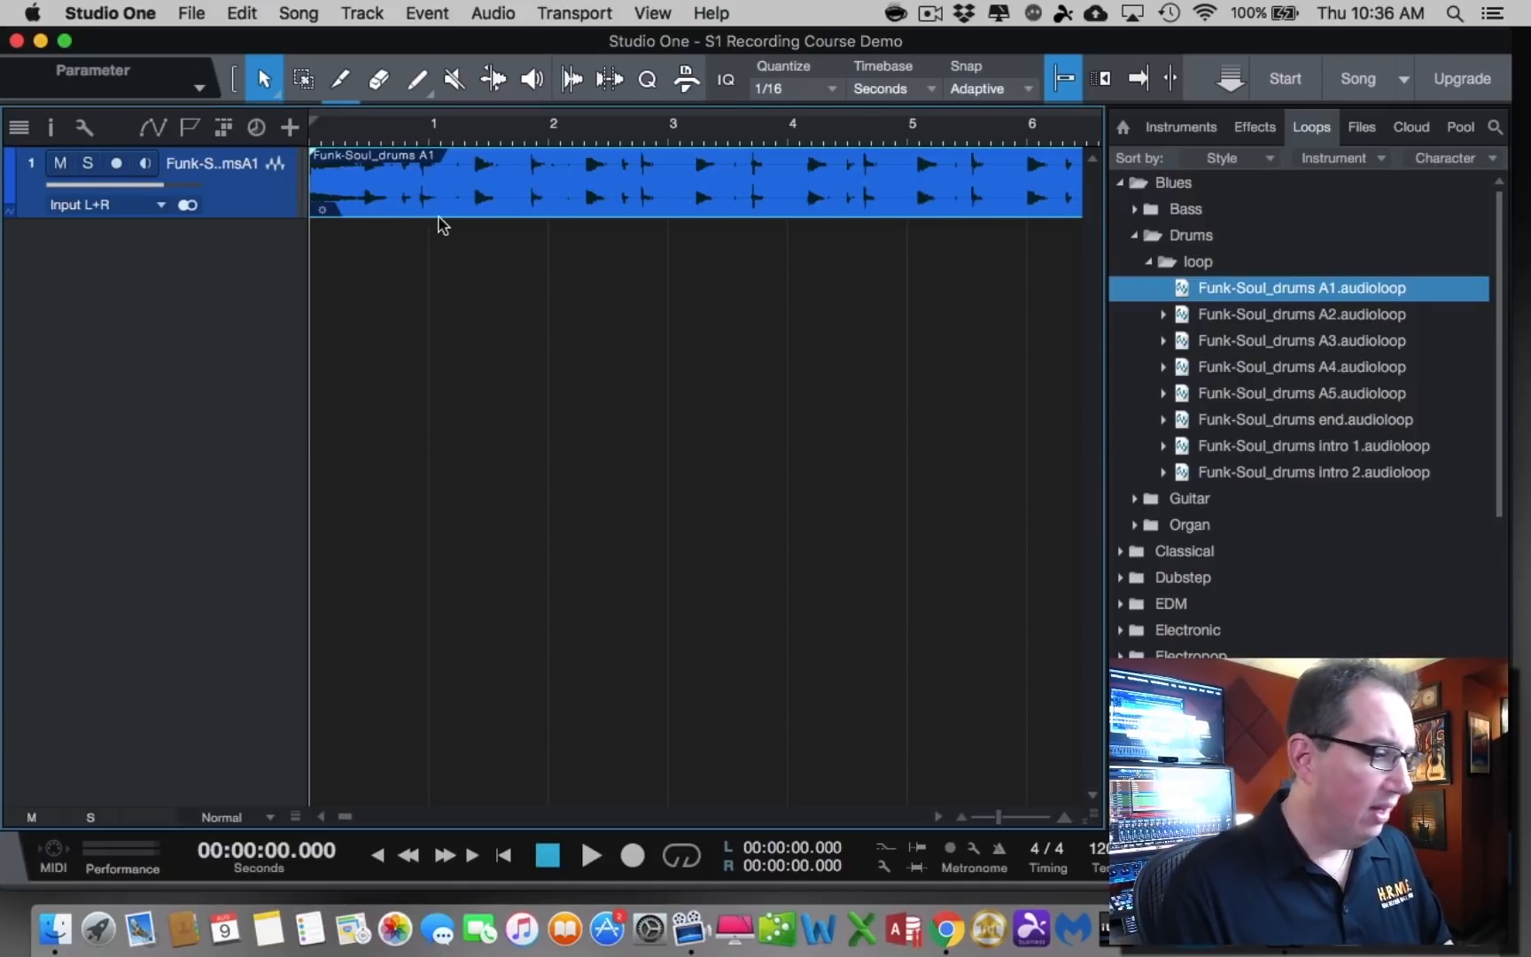
Save the song and close it.
click(190, 12)
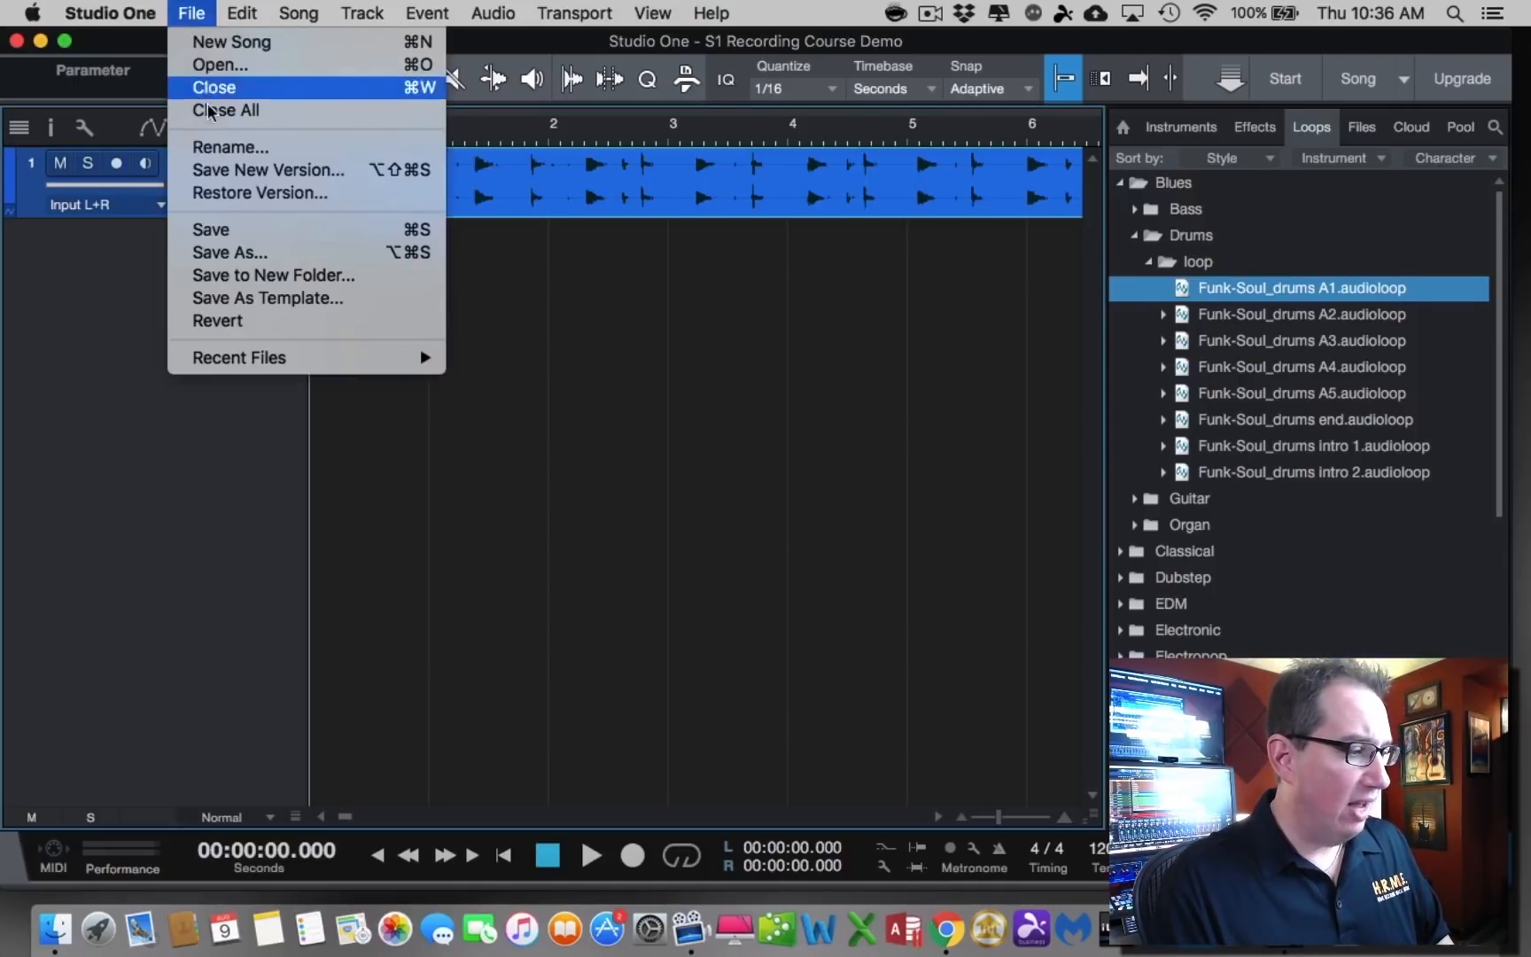
click(211, 229)
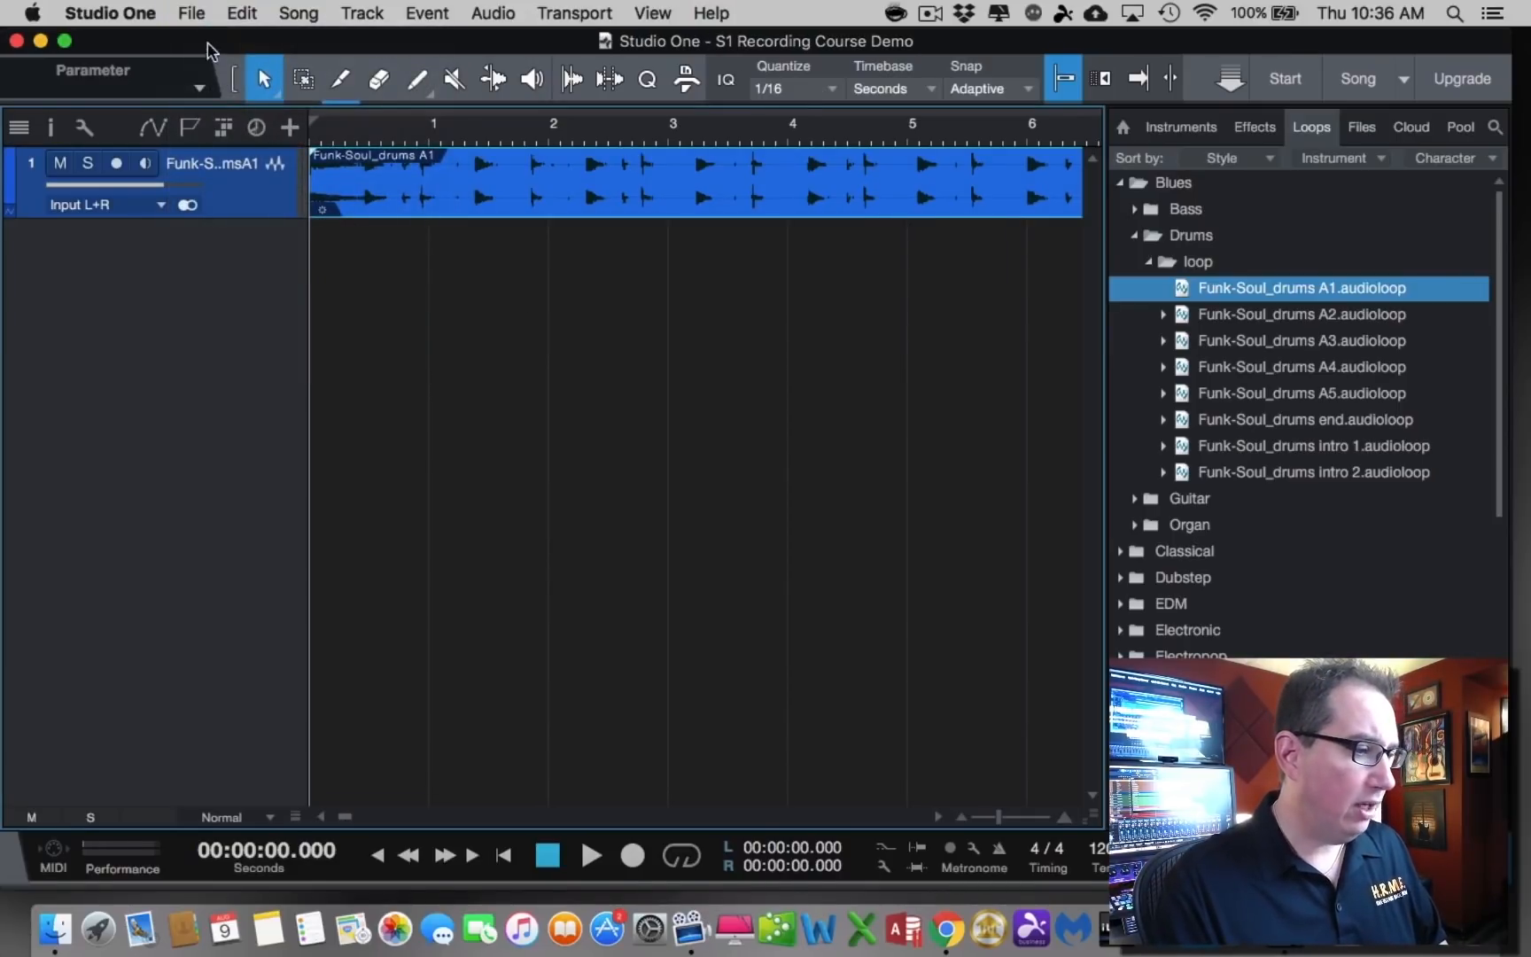
click(191, 13)
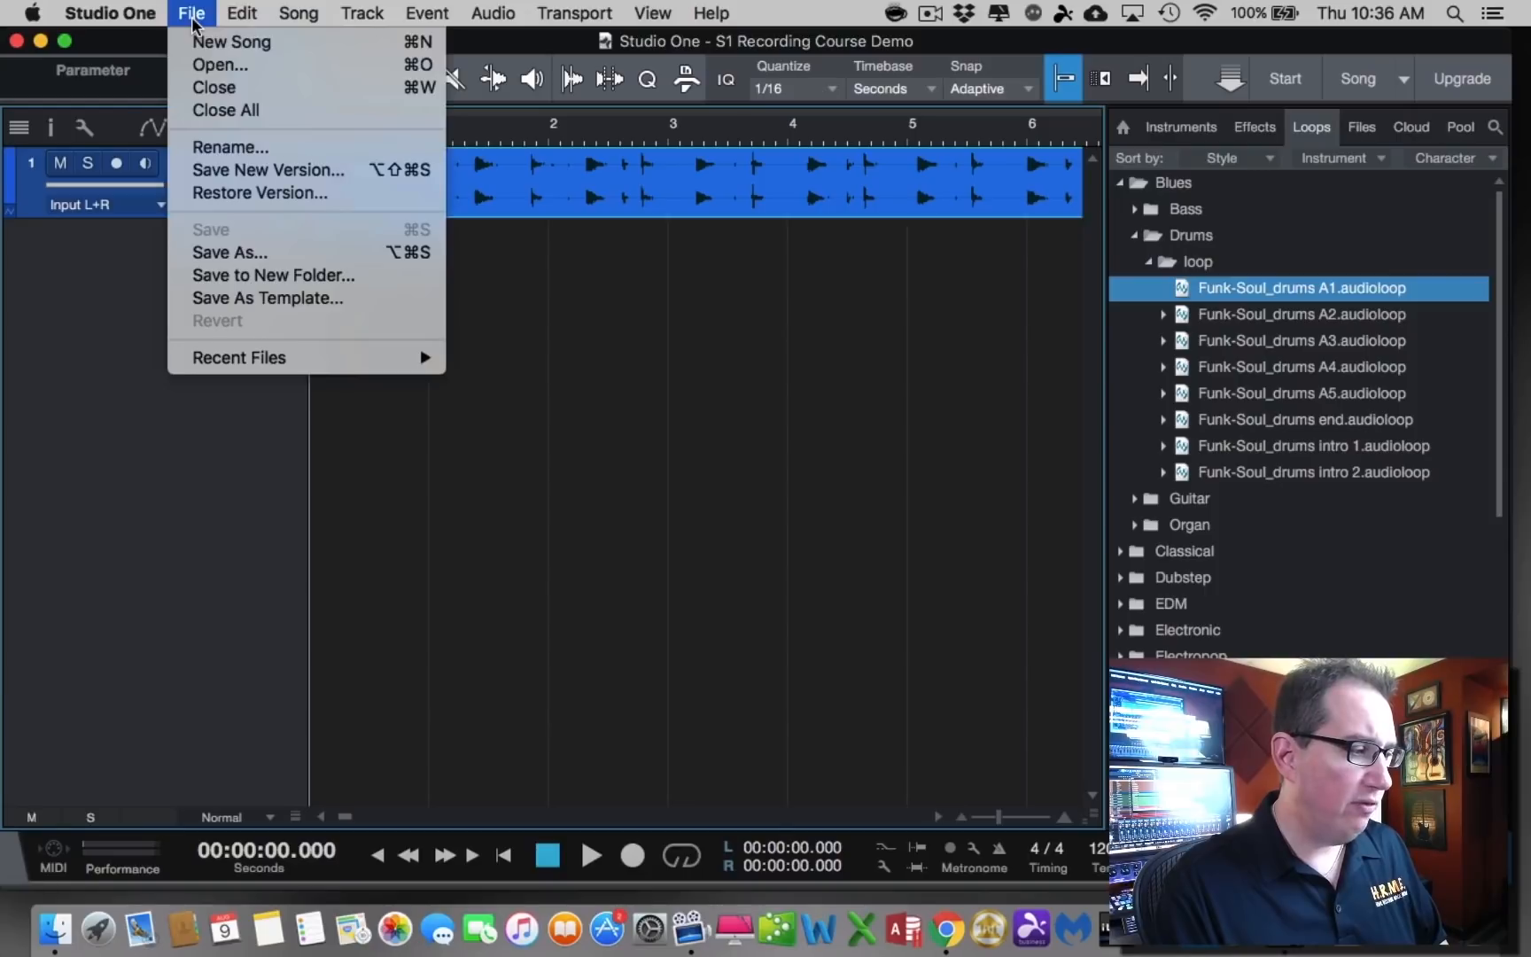
click(202, 89)
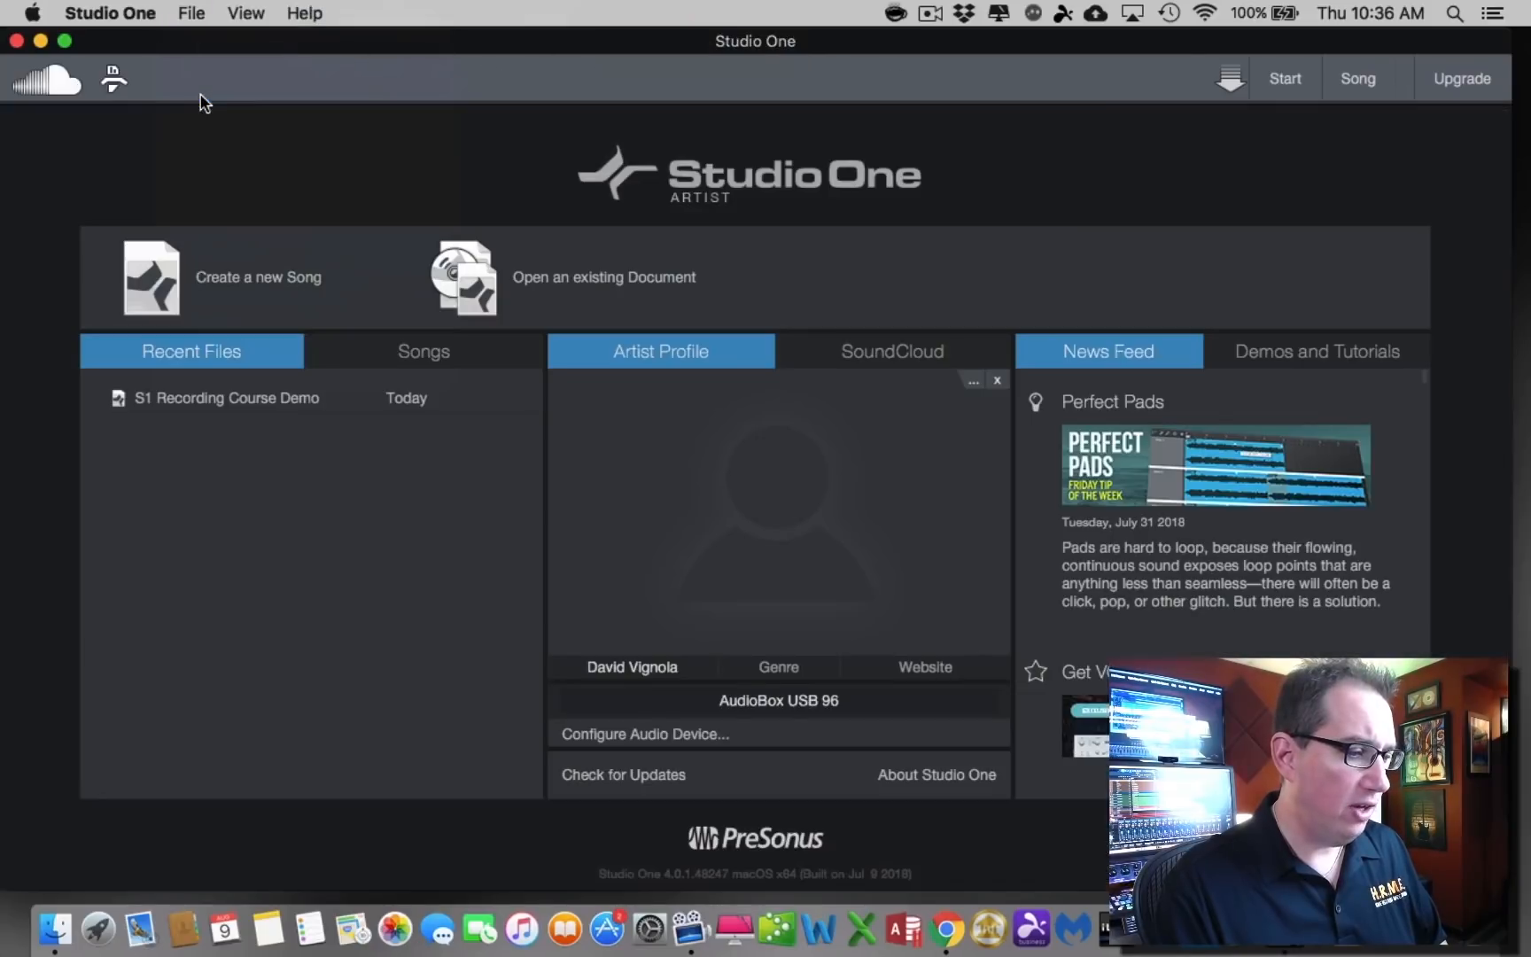
Quit Studio One and move the S1 Recording Course Demo folder to a free spot on the desktop.
click(118, 17)
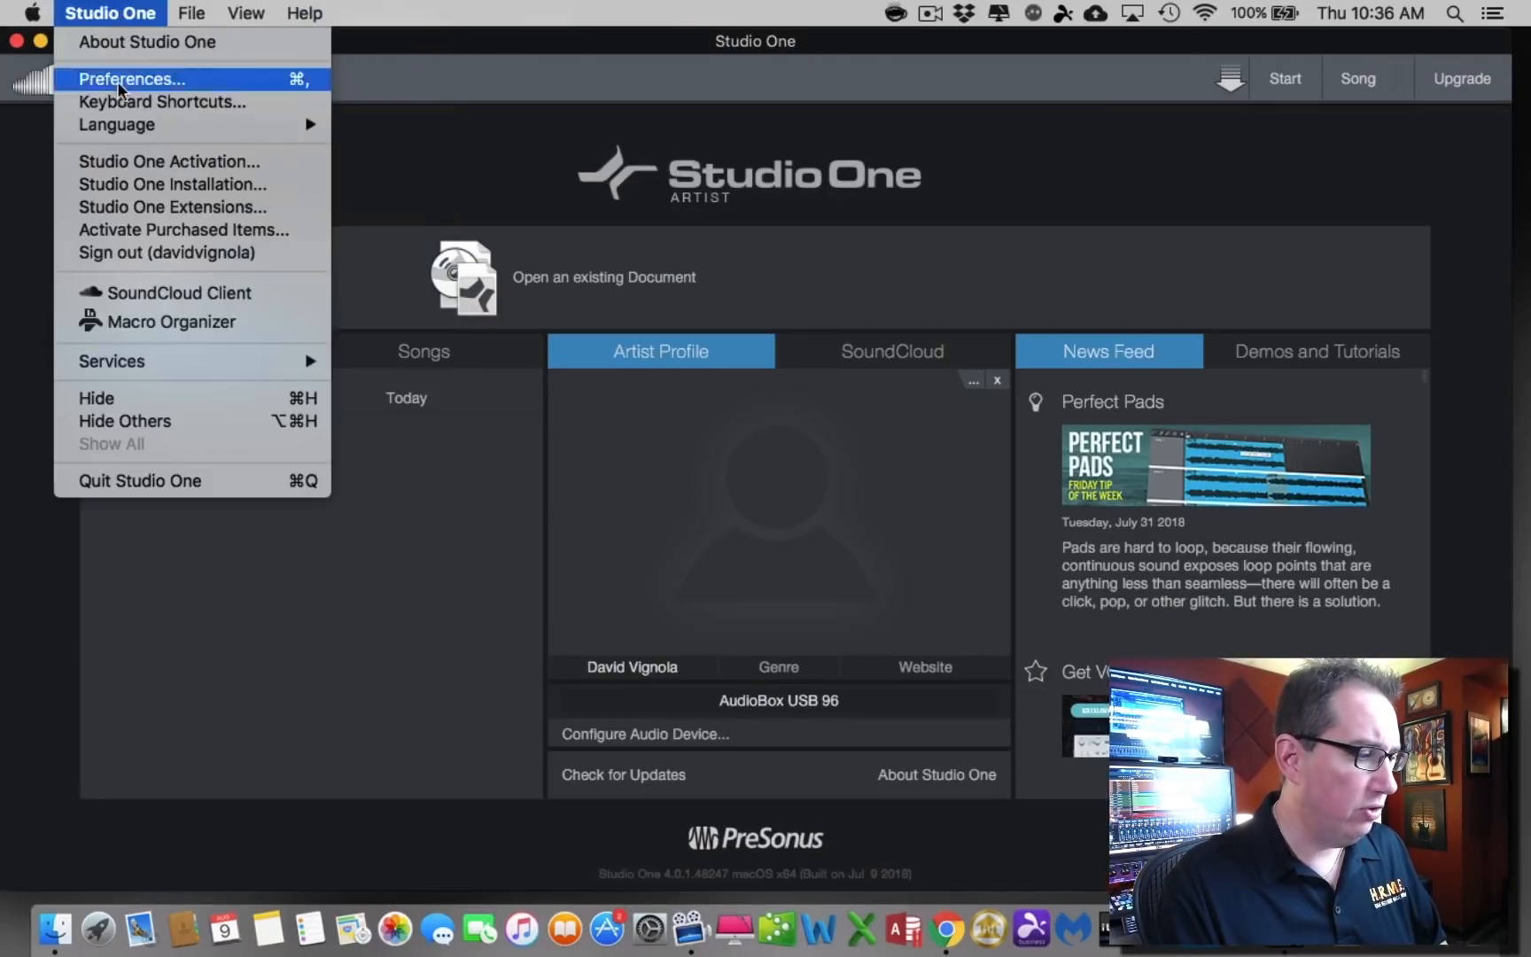
click(127, 481)
drag(1457, 365, 1302, 436)
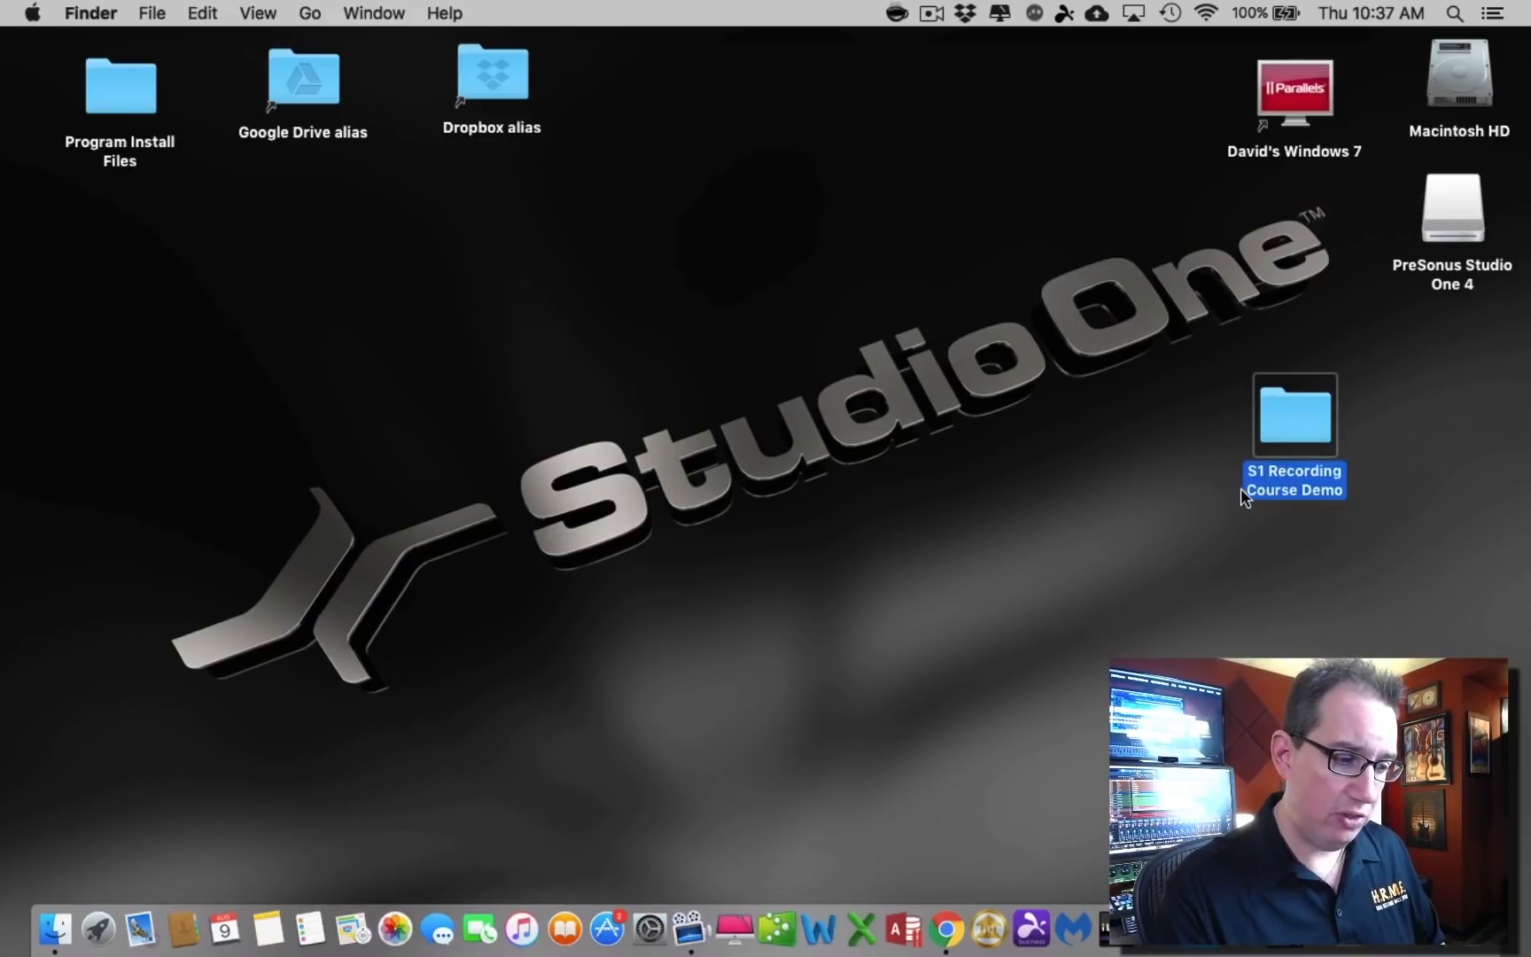
Open the S1 Recording Course Demo folder, inspect the Audio folder inside Cache, and return to the song folder.
double_click(1293, 434)
drag(857, 159, 817, 193)
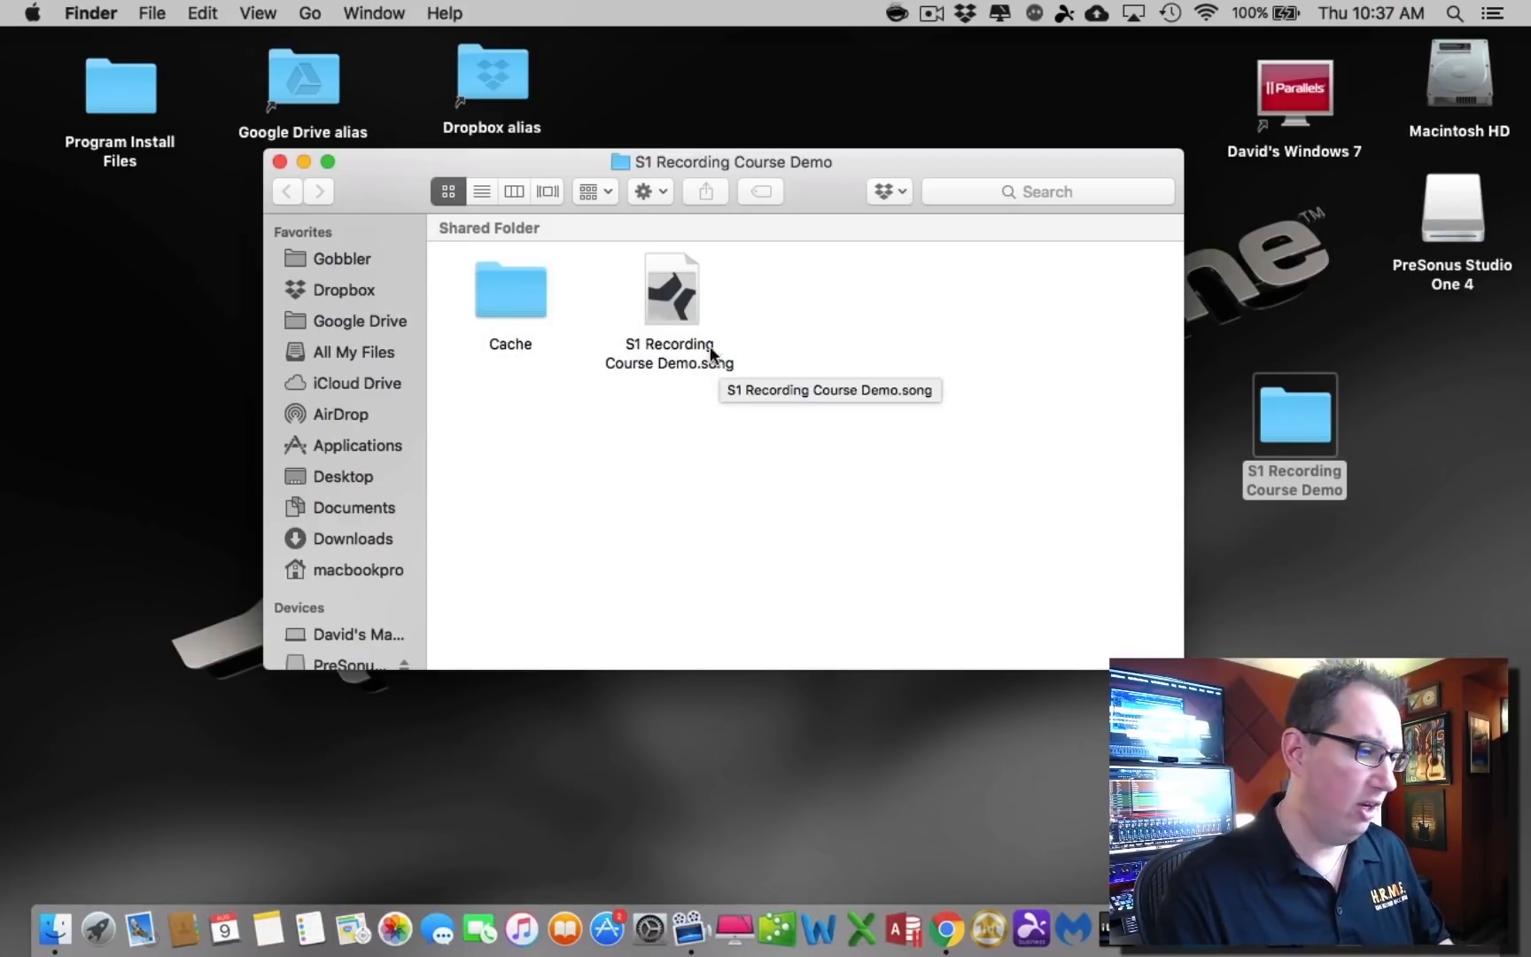
double_click(518, 295)
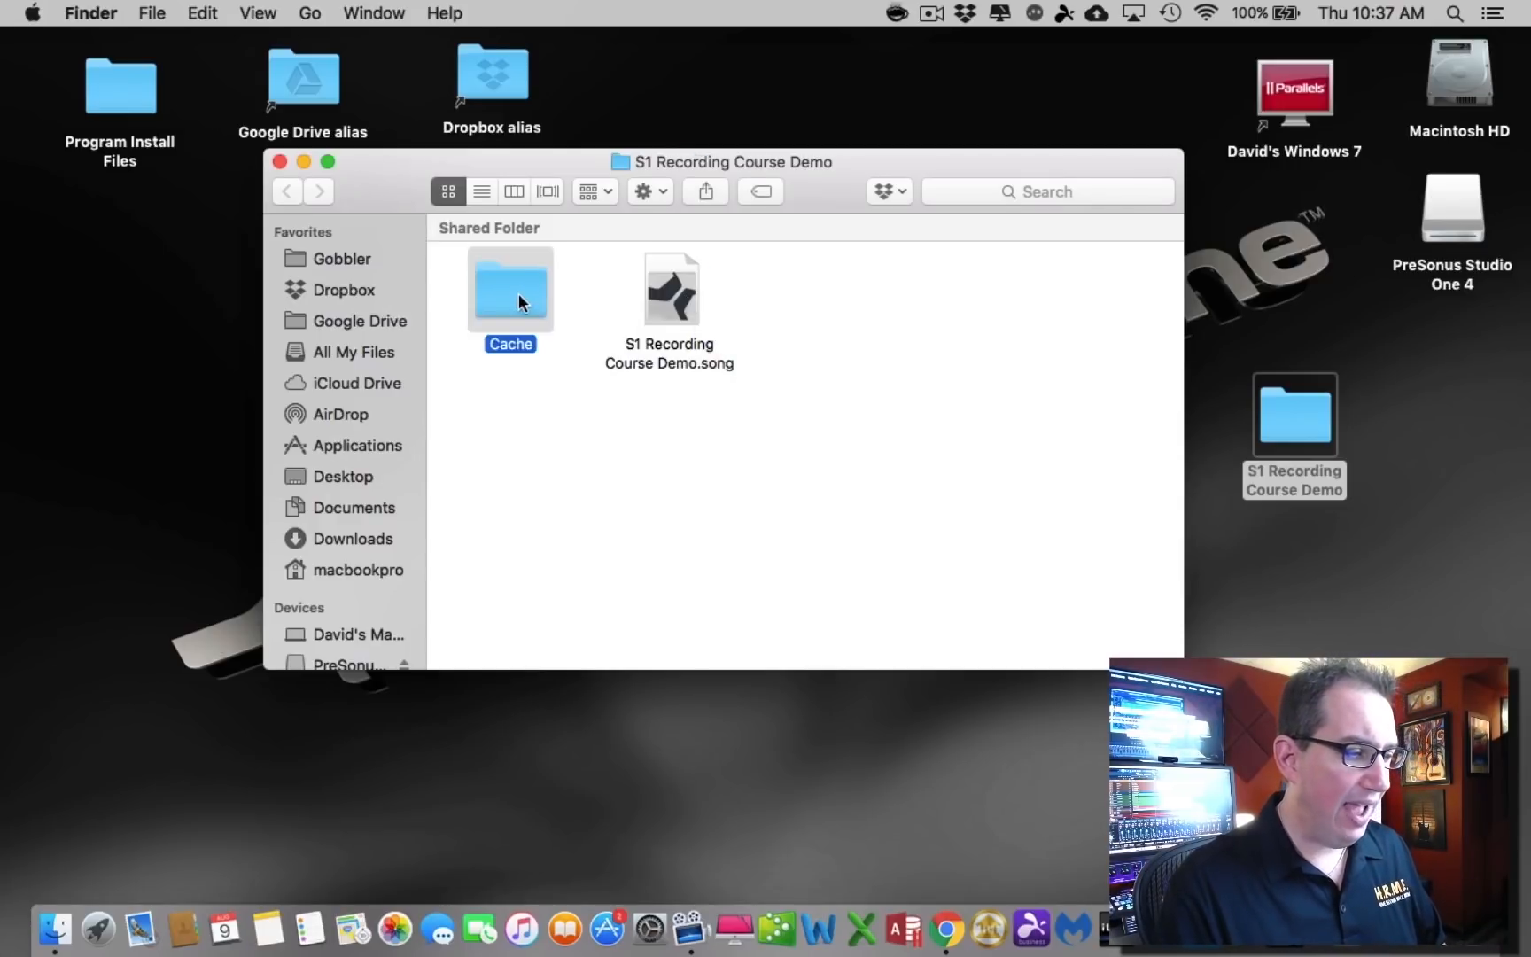
double_click(505, 293)
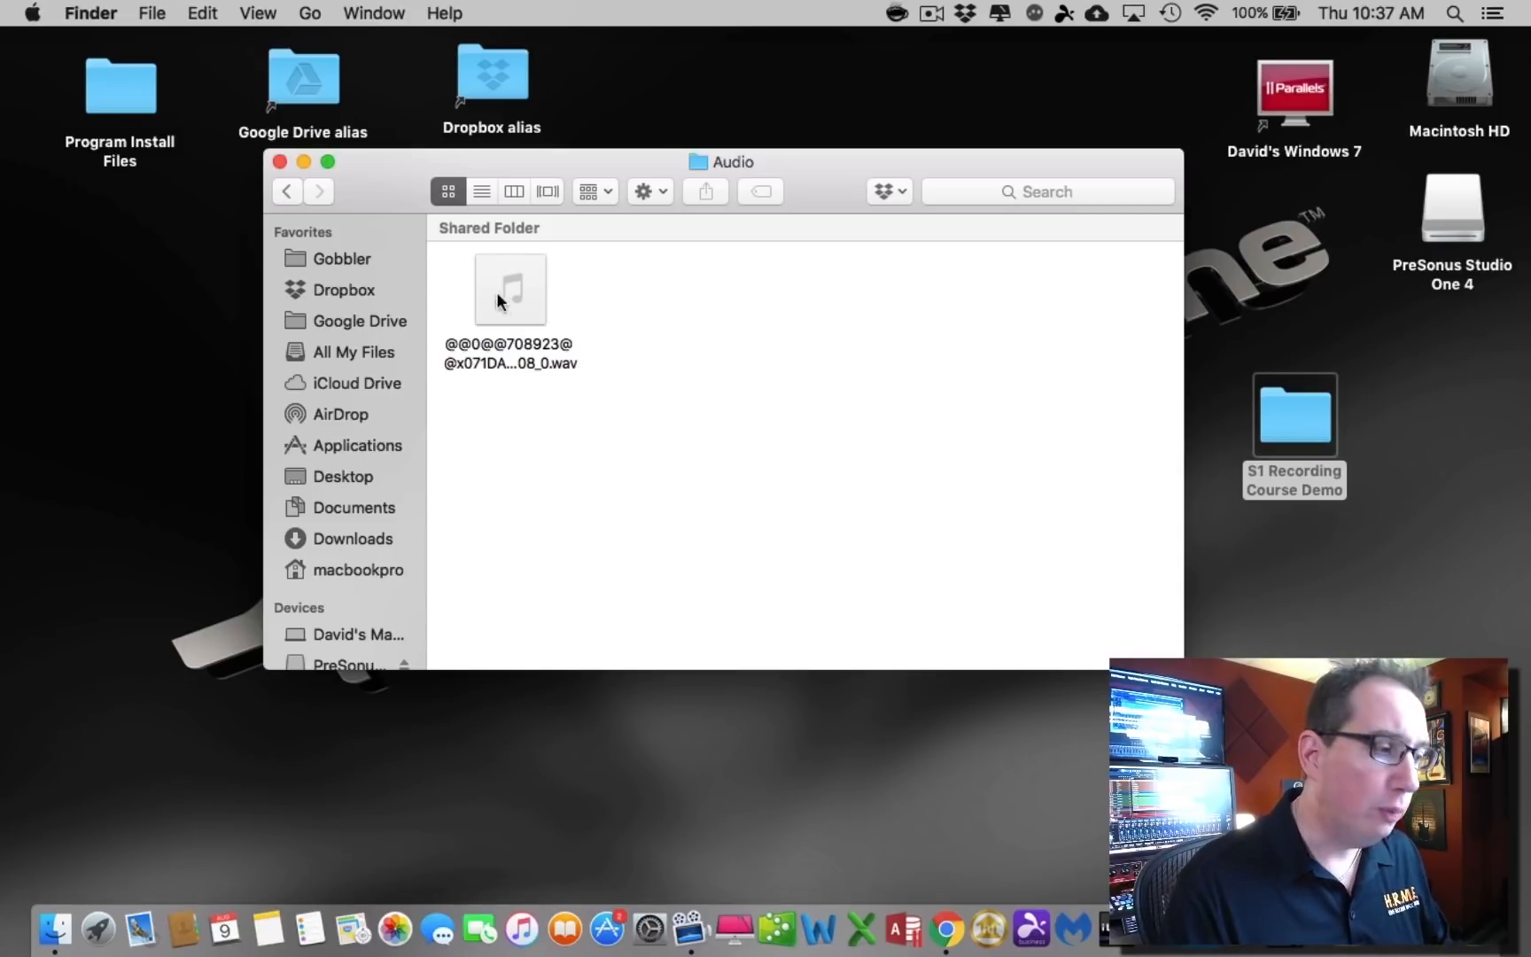
click(287, 192)
click(287, 192)
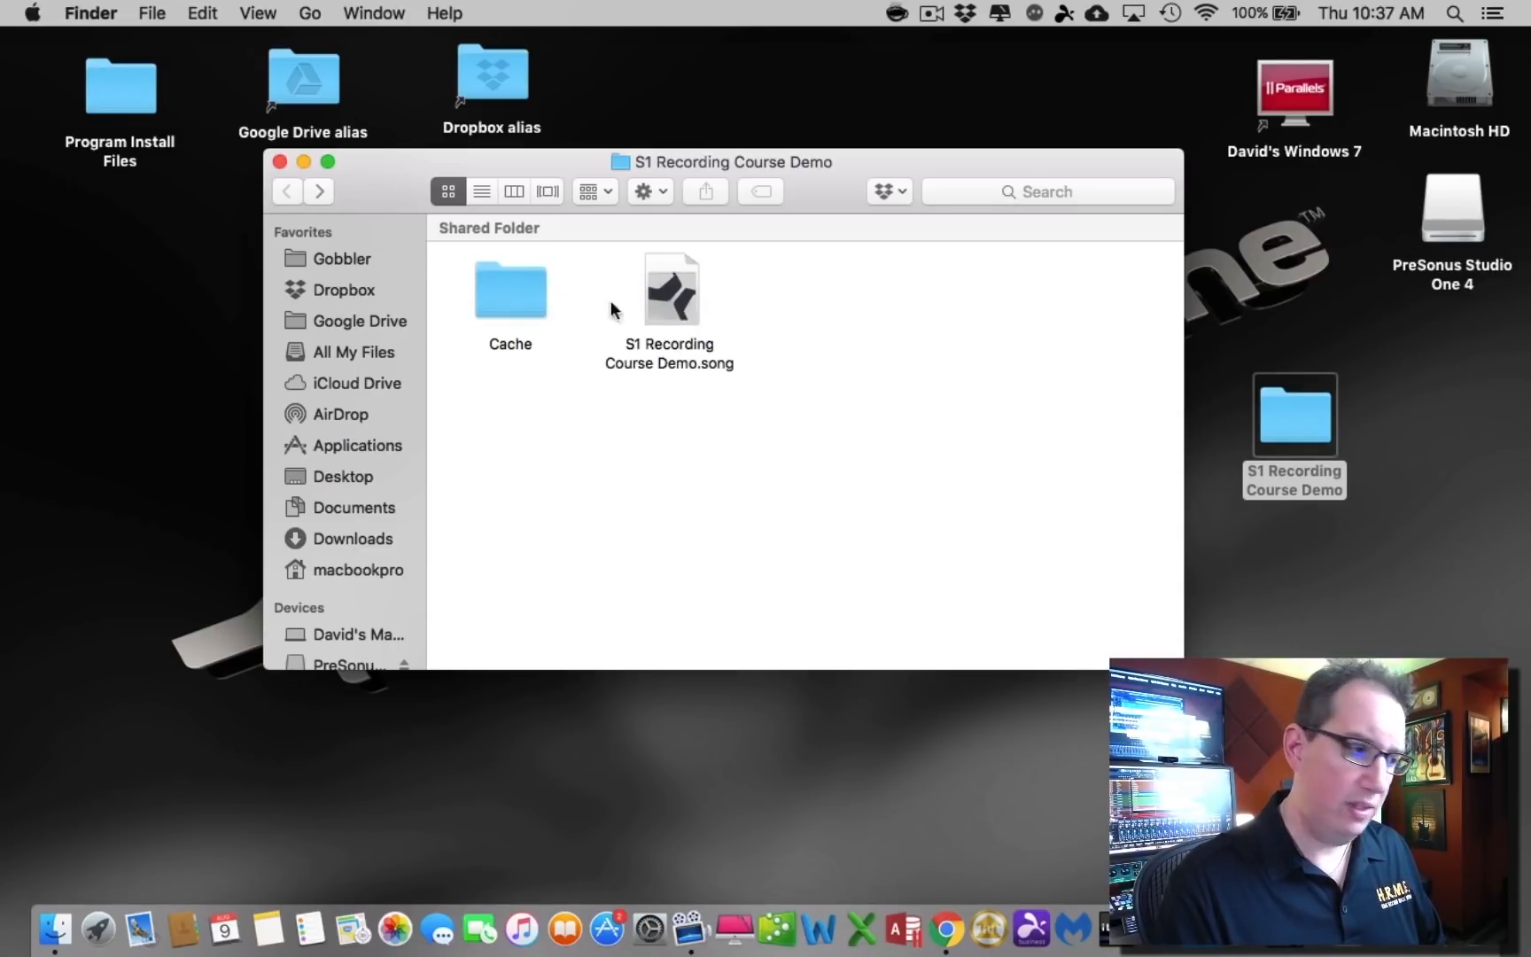
Review the subfolders of the Cache folder again and return to the song folder.
double_click(518, 285)
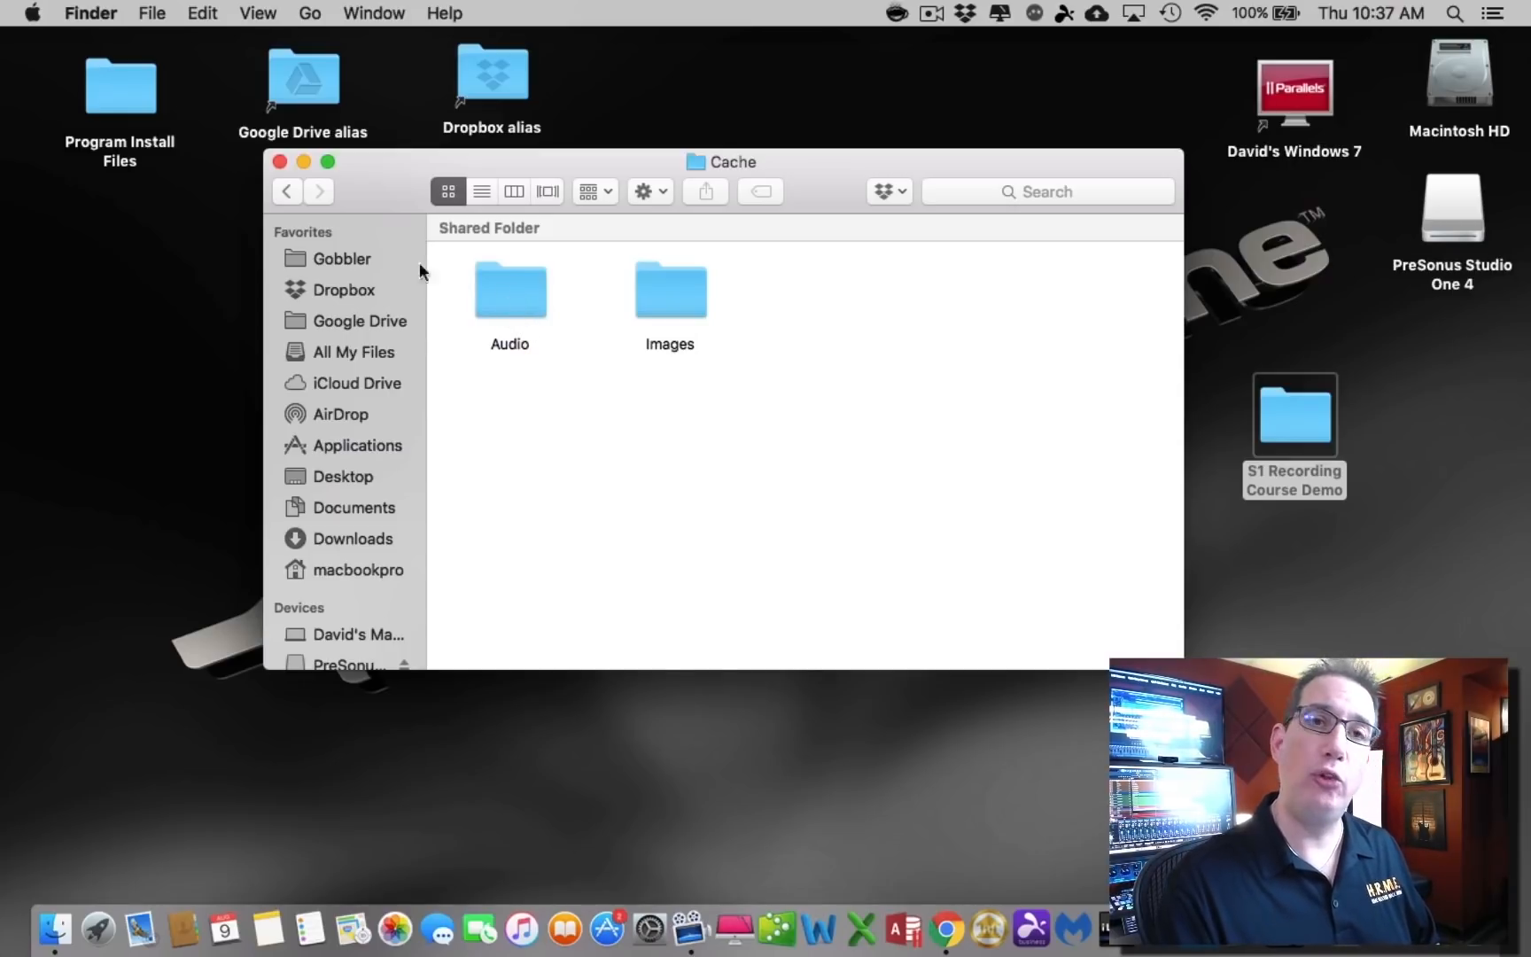
click(287, 191)
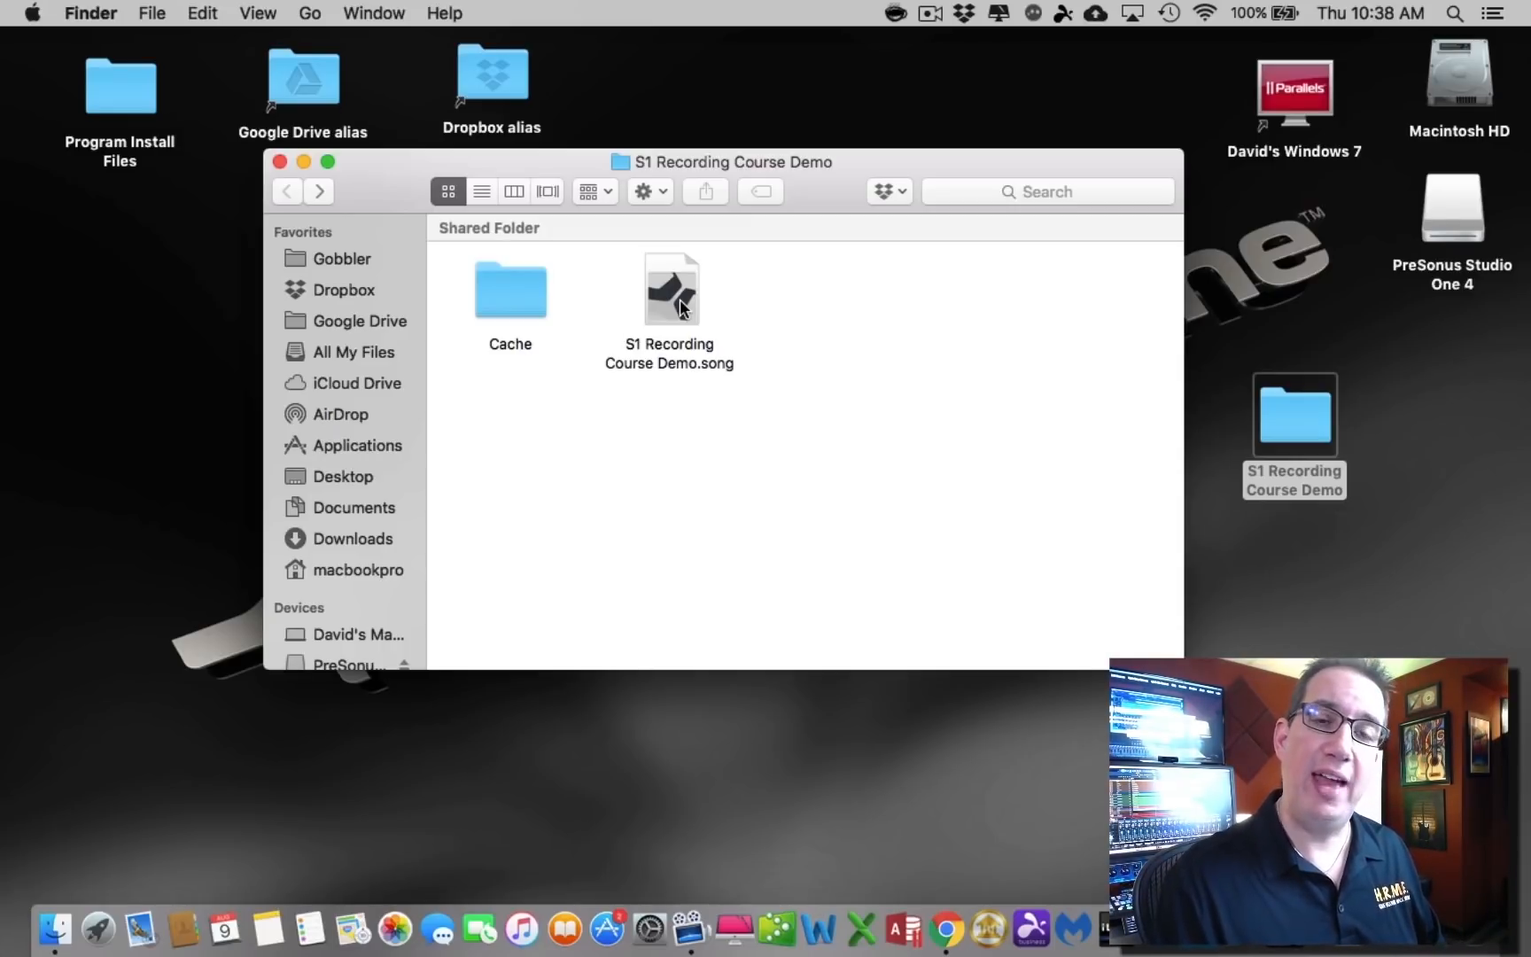
double_click(509, 281)
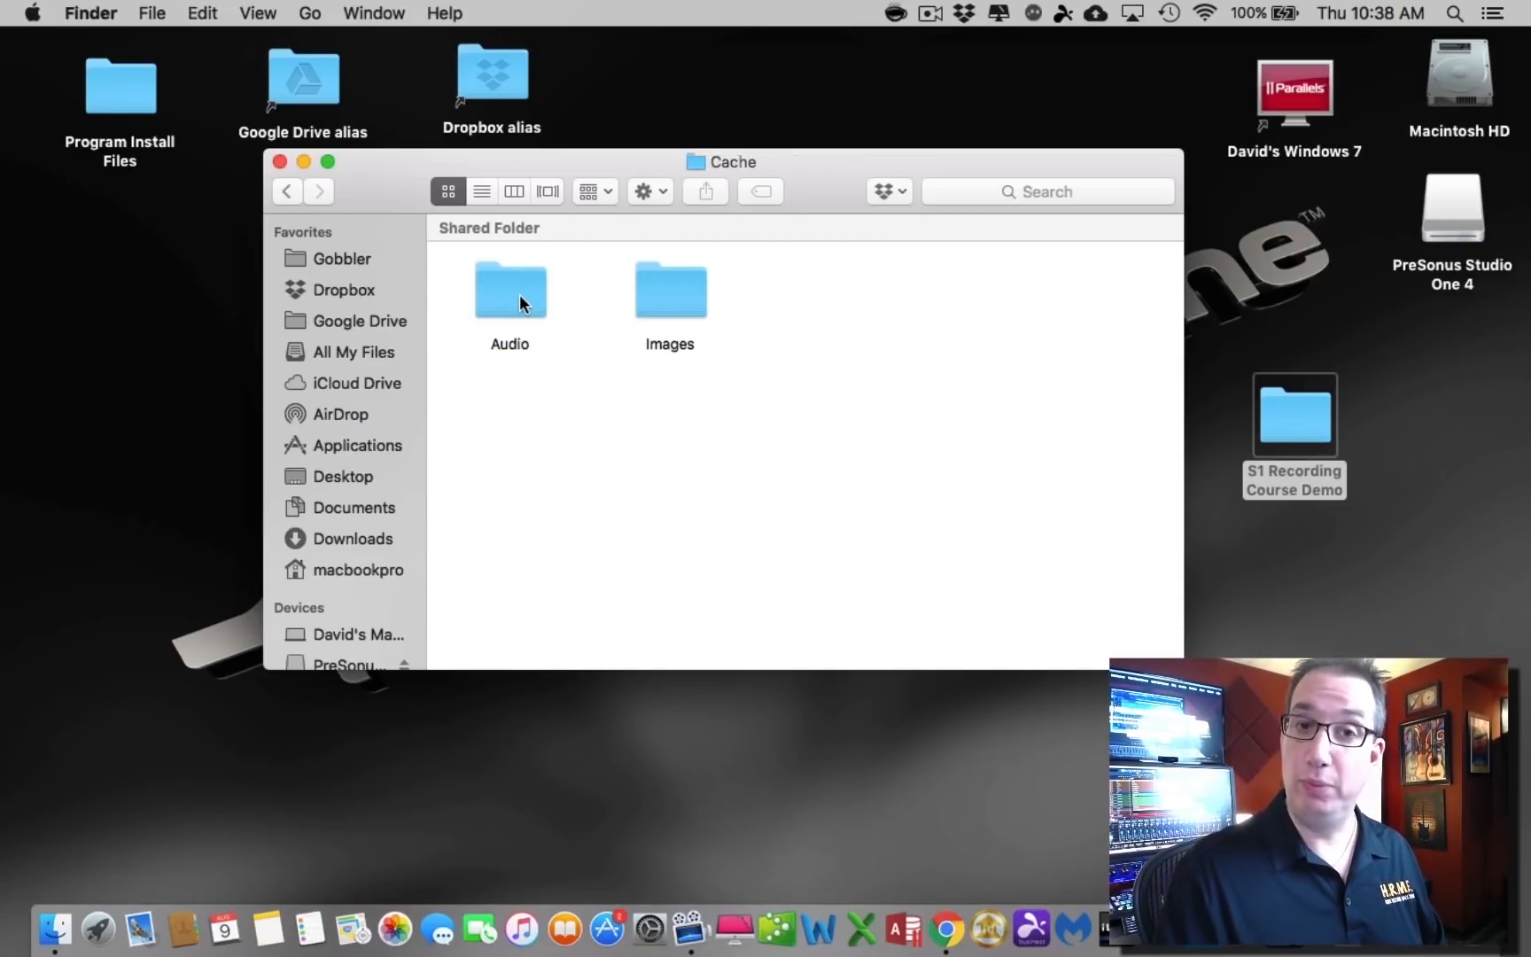
click(286, 190)
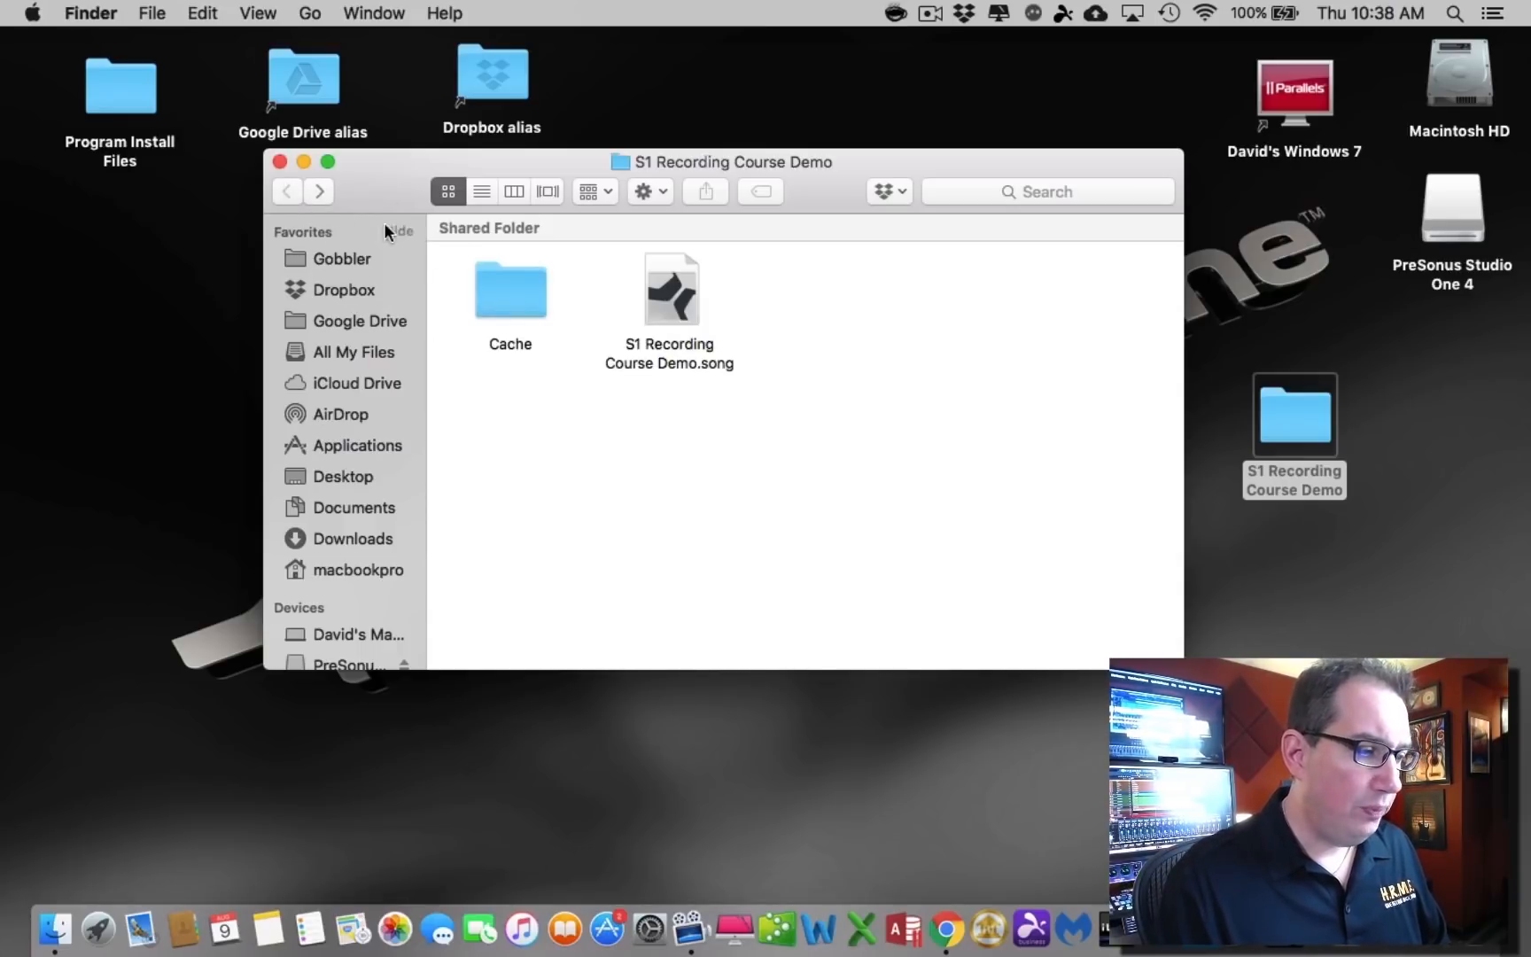
Reopen the S1 Recording Course Demo folder from the desktop and check its Cache folder before returning to the song file.
click(279, 162)
double_click(1278, 442)
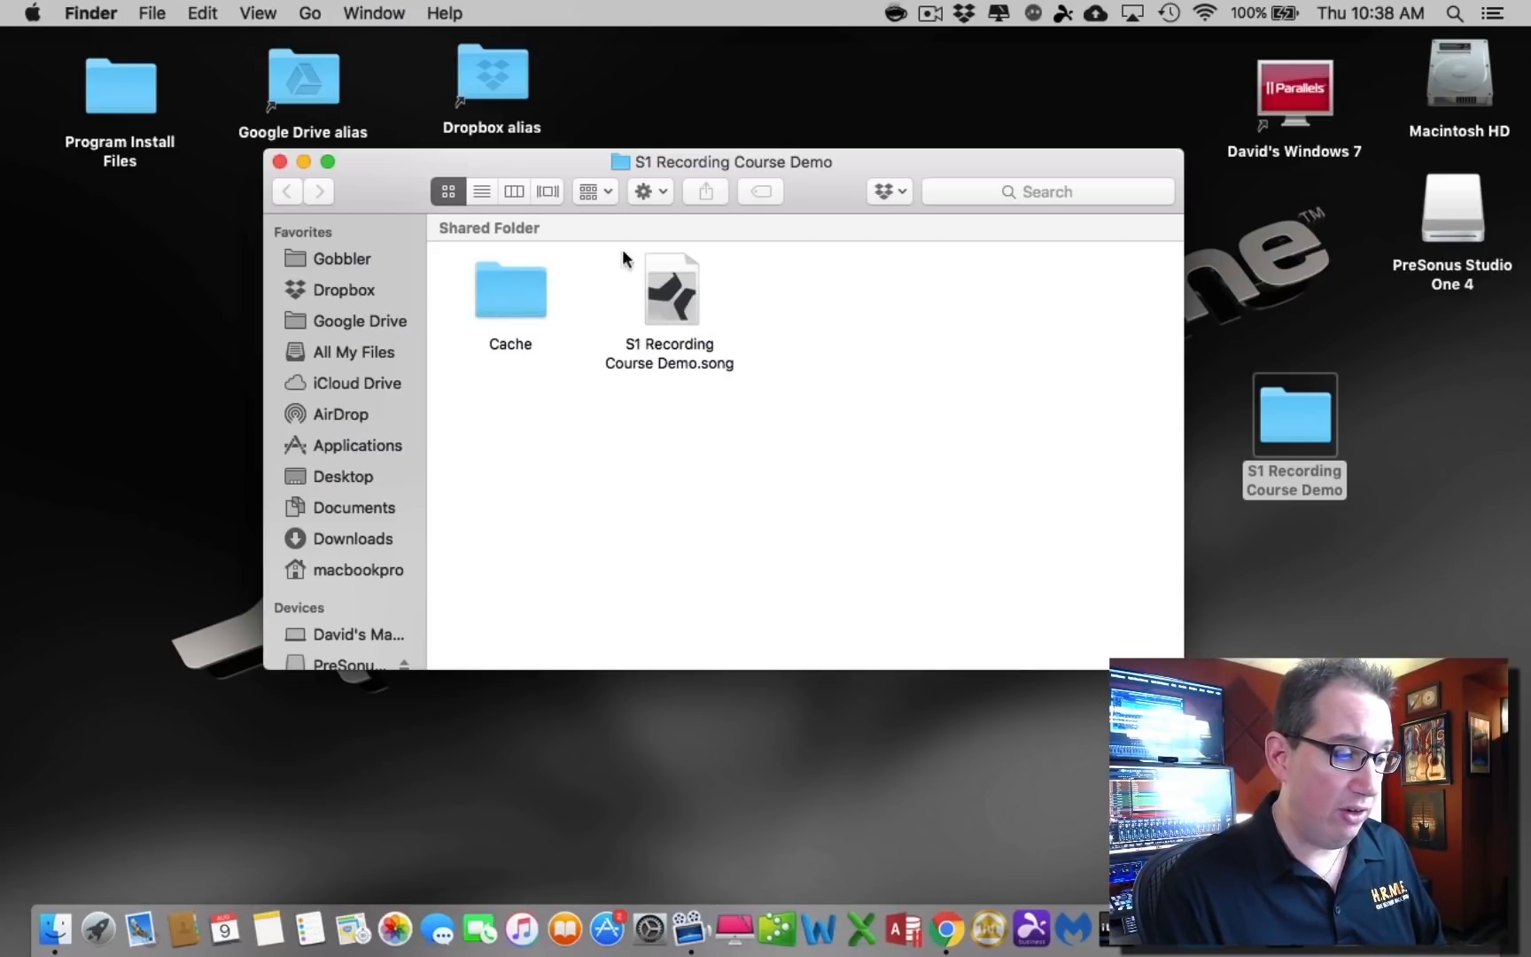
double_click(520, 301)
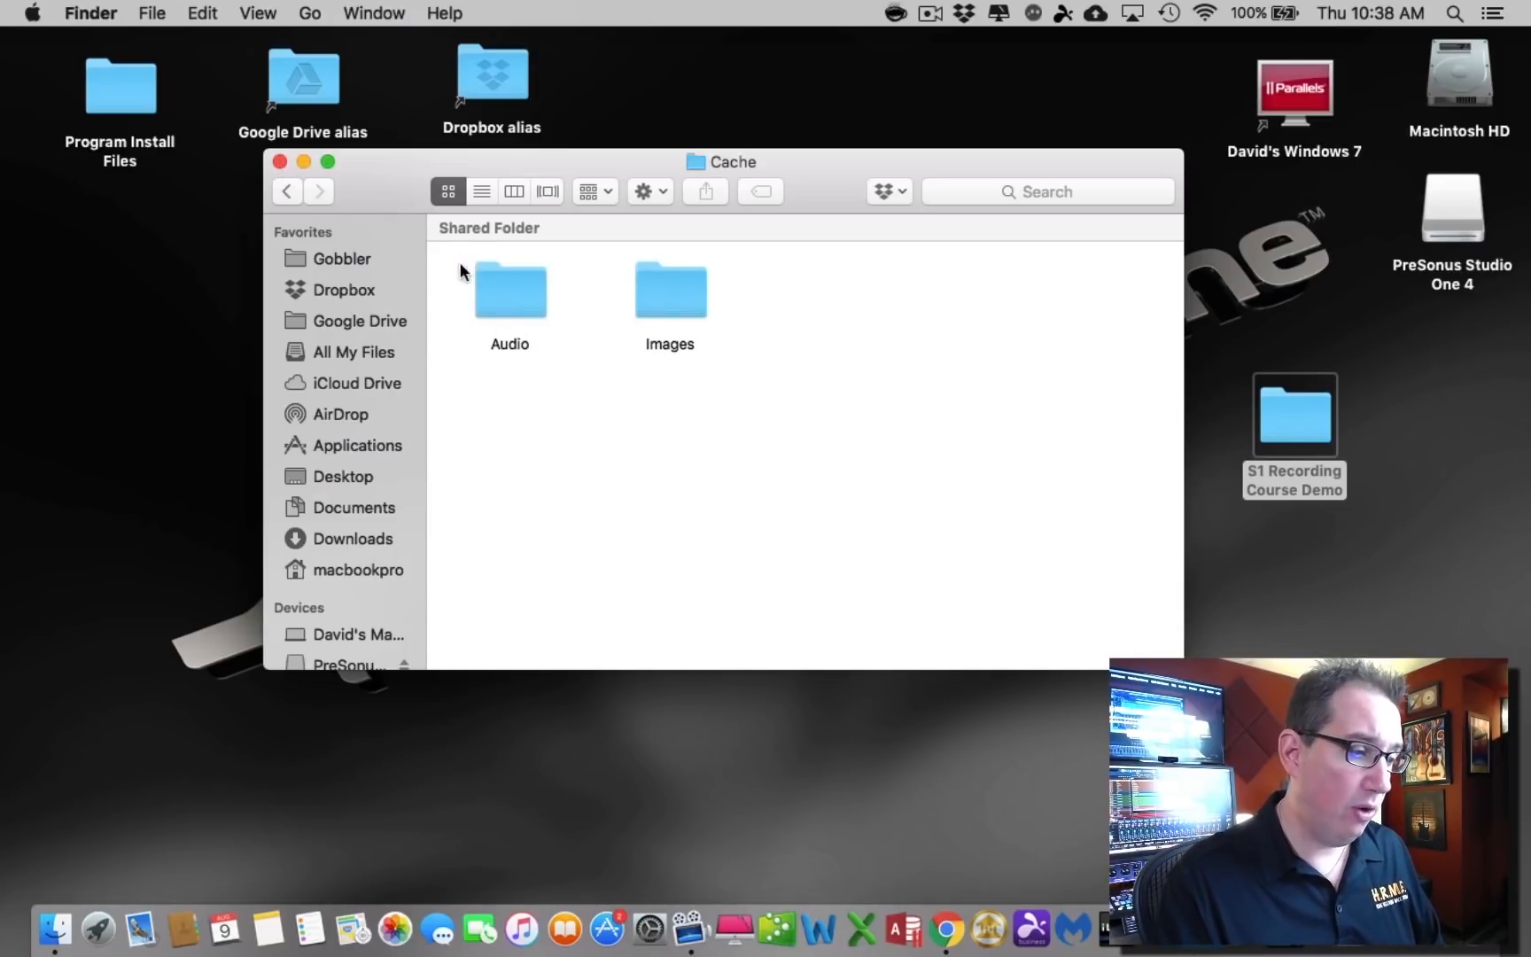
click(287, 191)
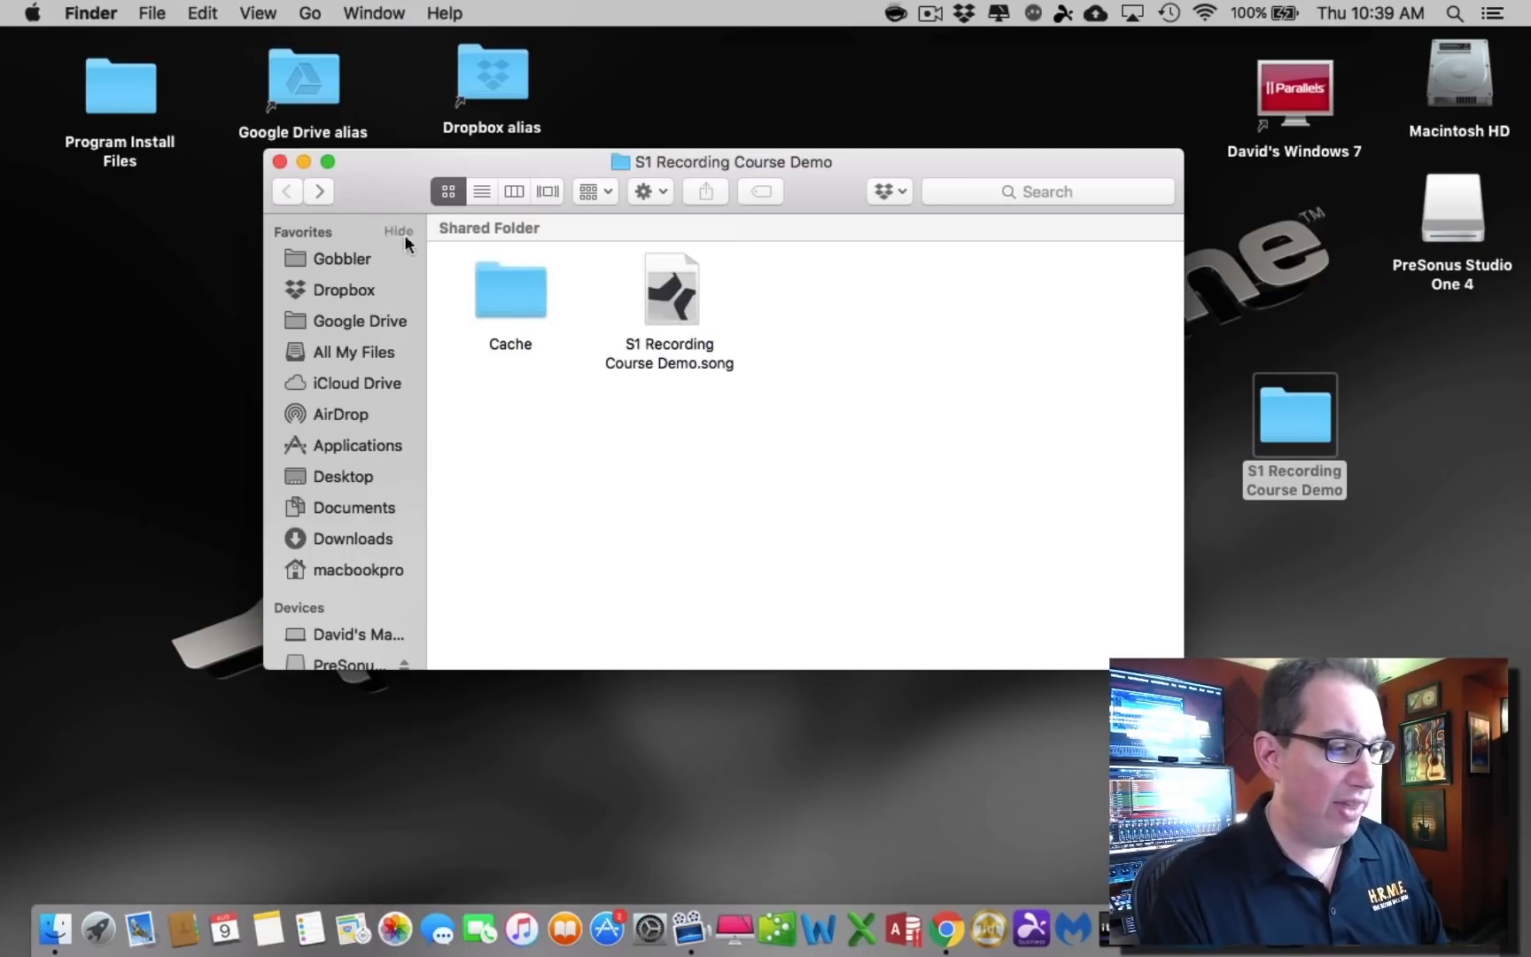
With S1 Recording Course Demo.song open in Studio One, remove the Funk-Soul drums track and hide the browser.
double_click(676, 295)
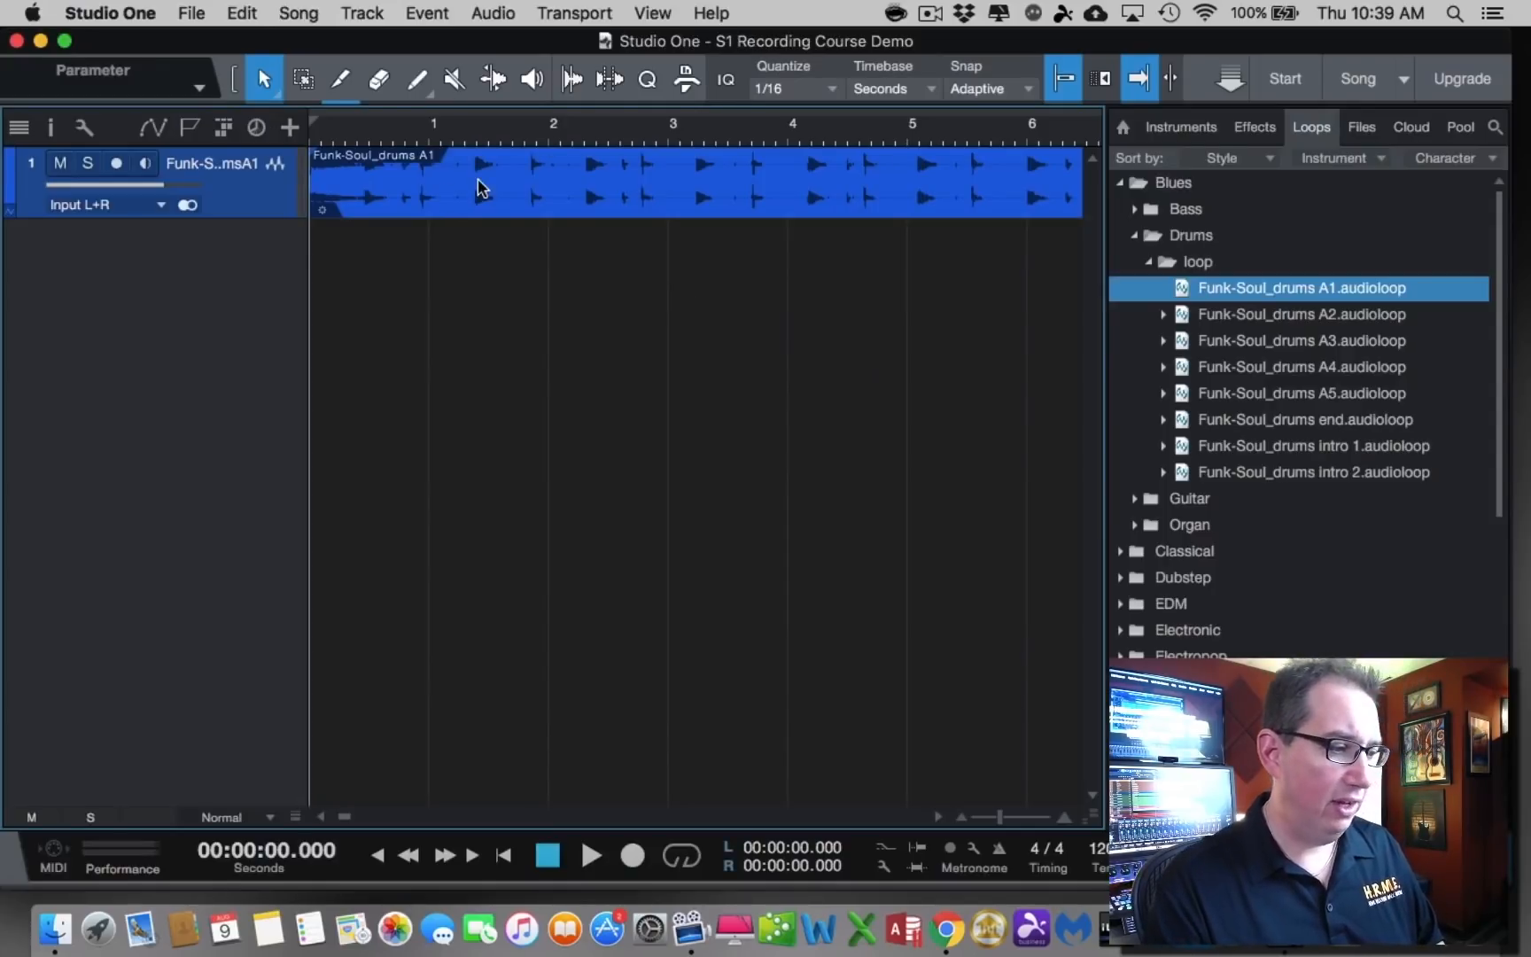
right_click(245, 182)
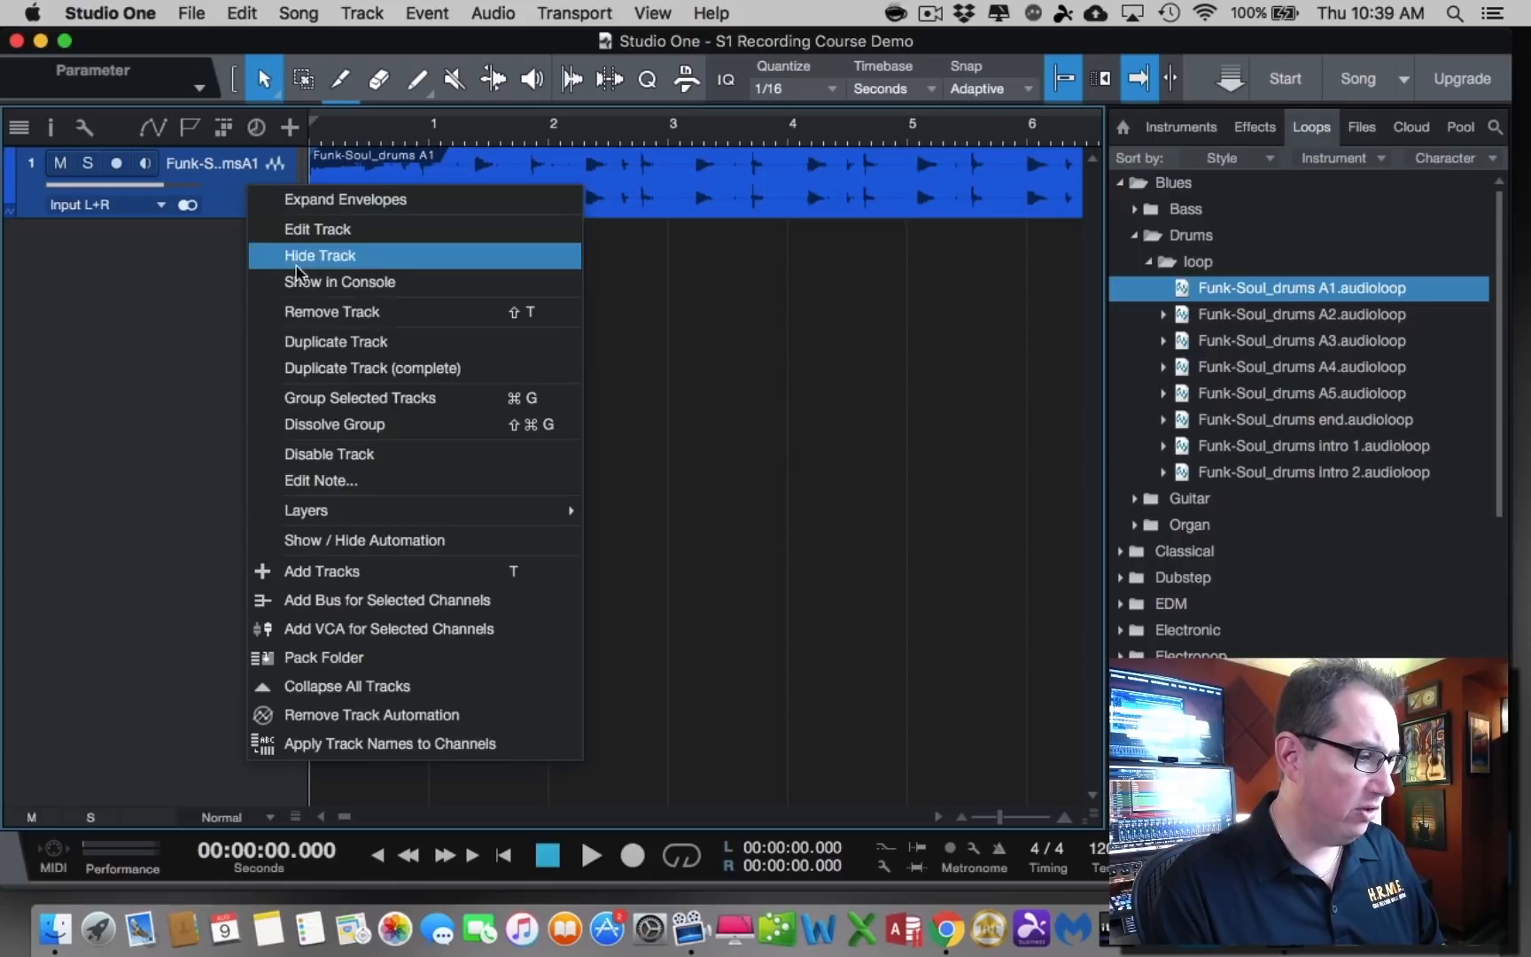
click(298, 311)
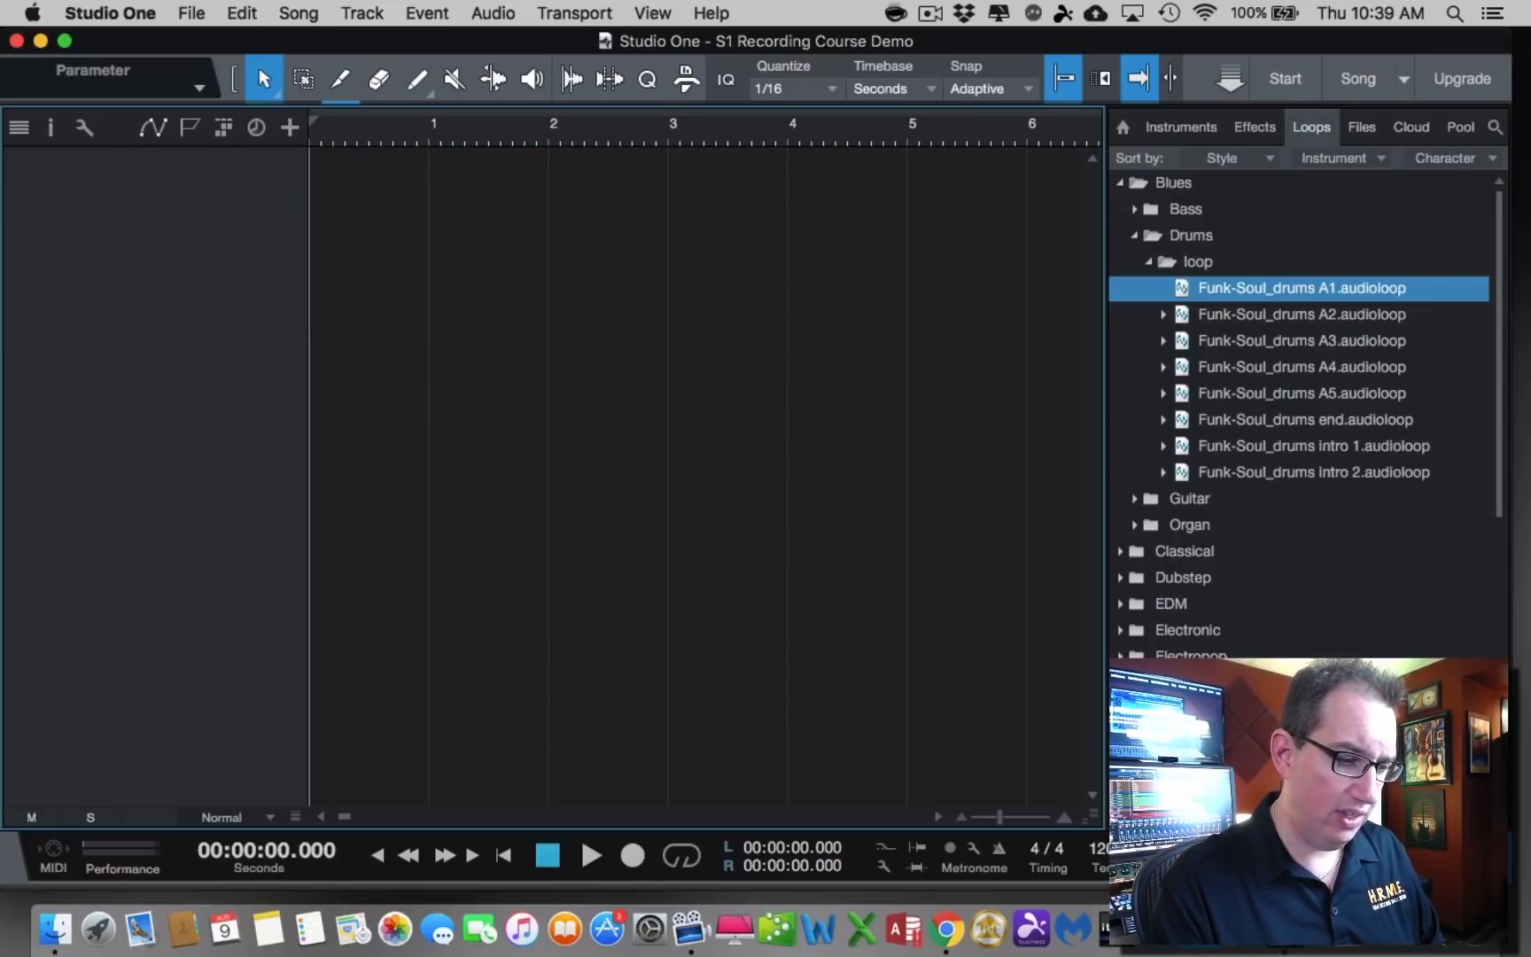
key(F5)
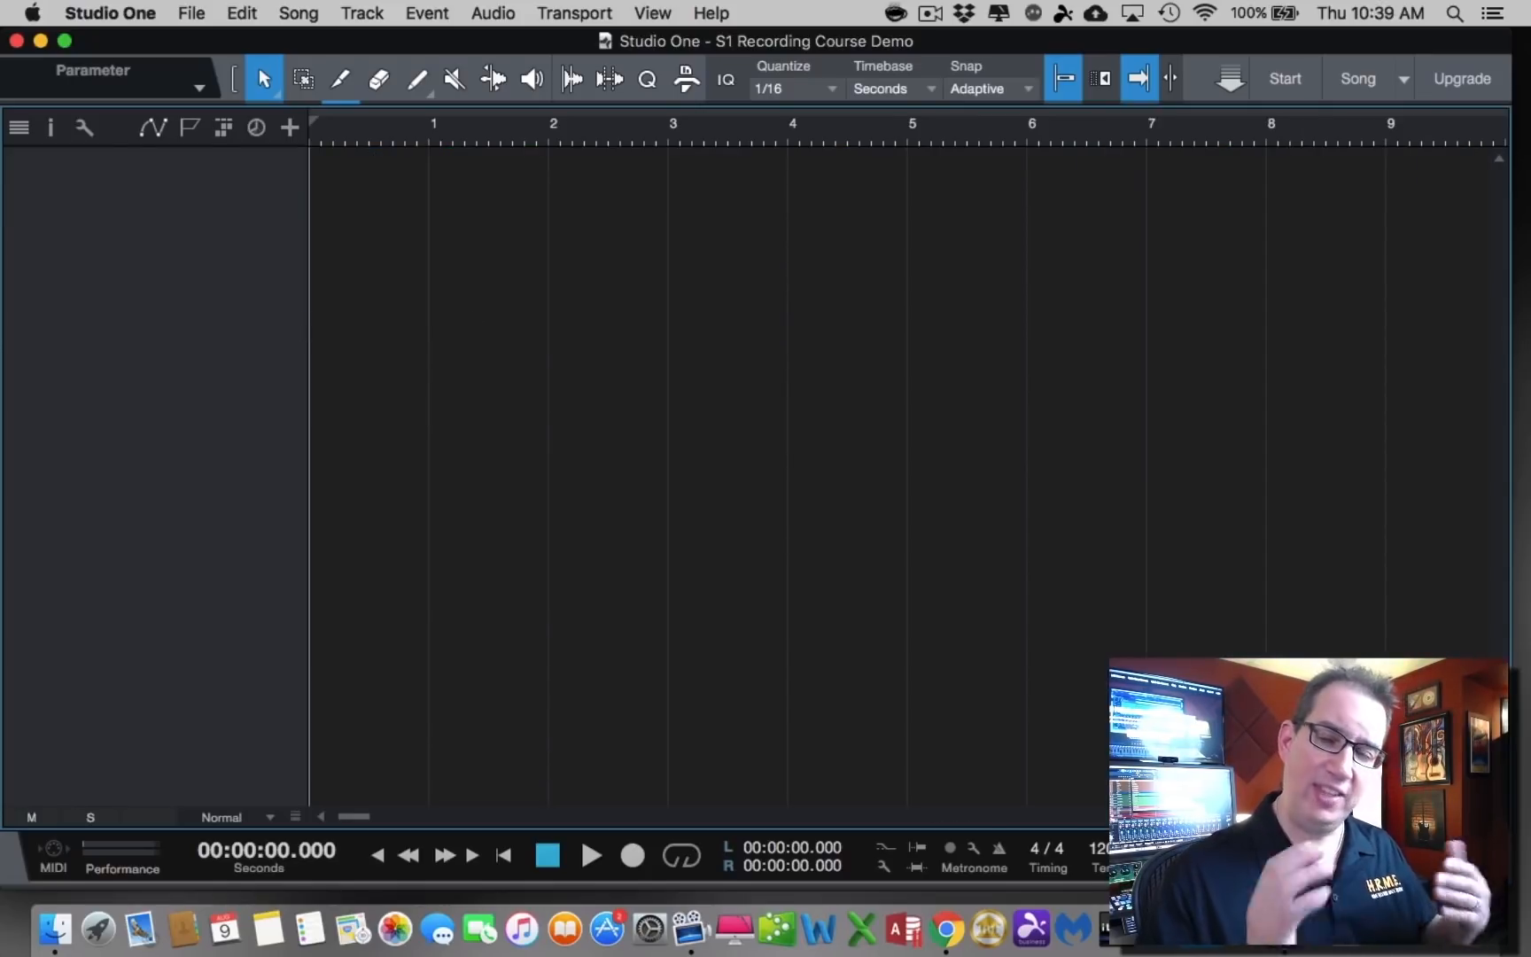